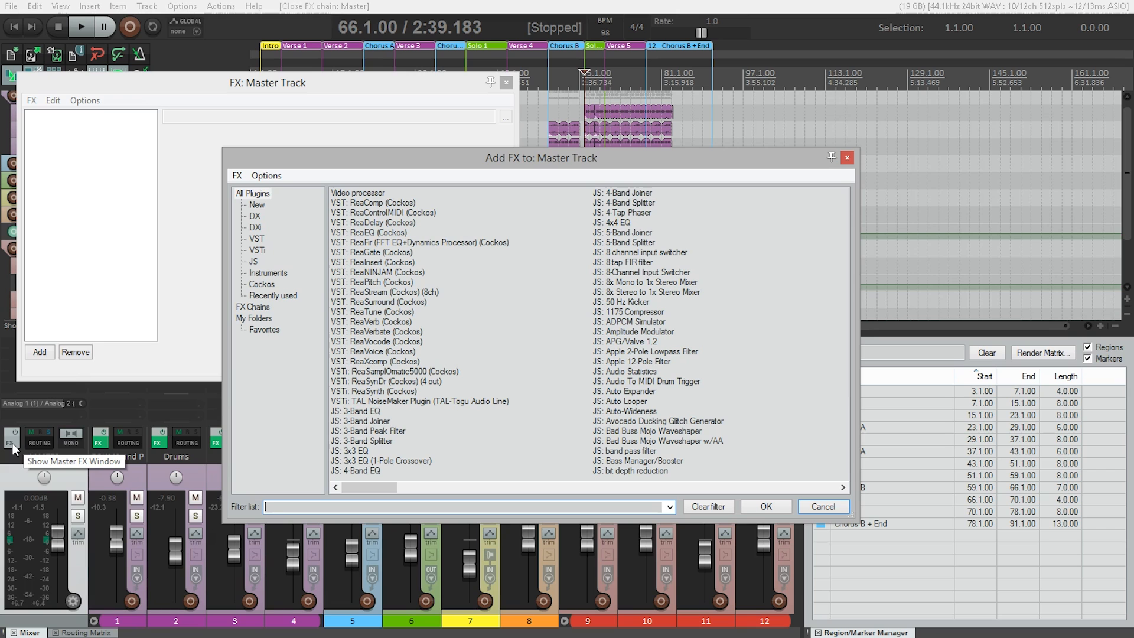
Add ReaComp to the master track and load its "Audiohackr - Add Weight" preset
{"action": "left_click", "coordinate": [379, 202]}
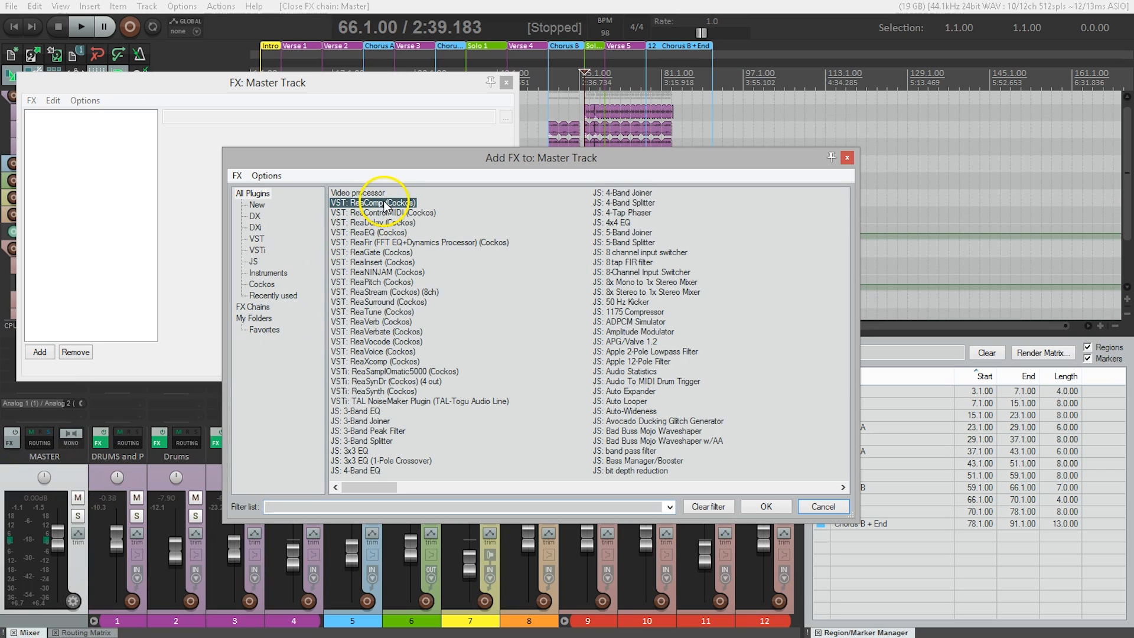
{"action": "left_click", "coordinate": [760, 505]}
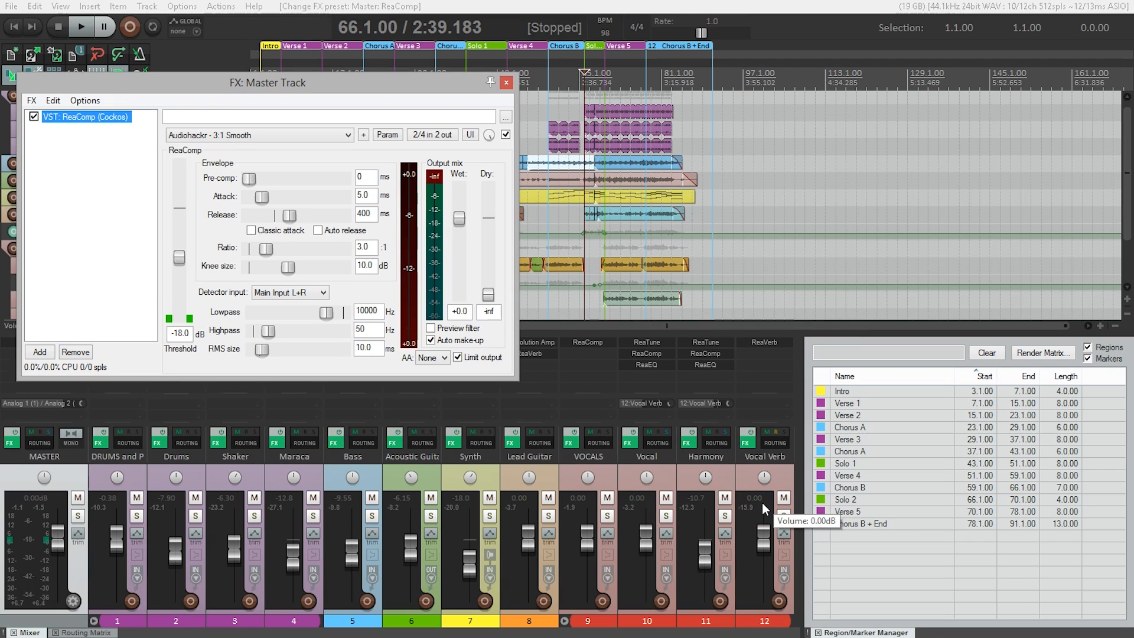
{"action": "left_click", "coordinate": [325, 134]}
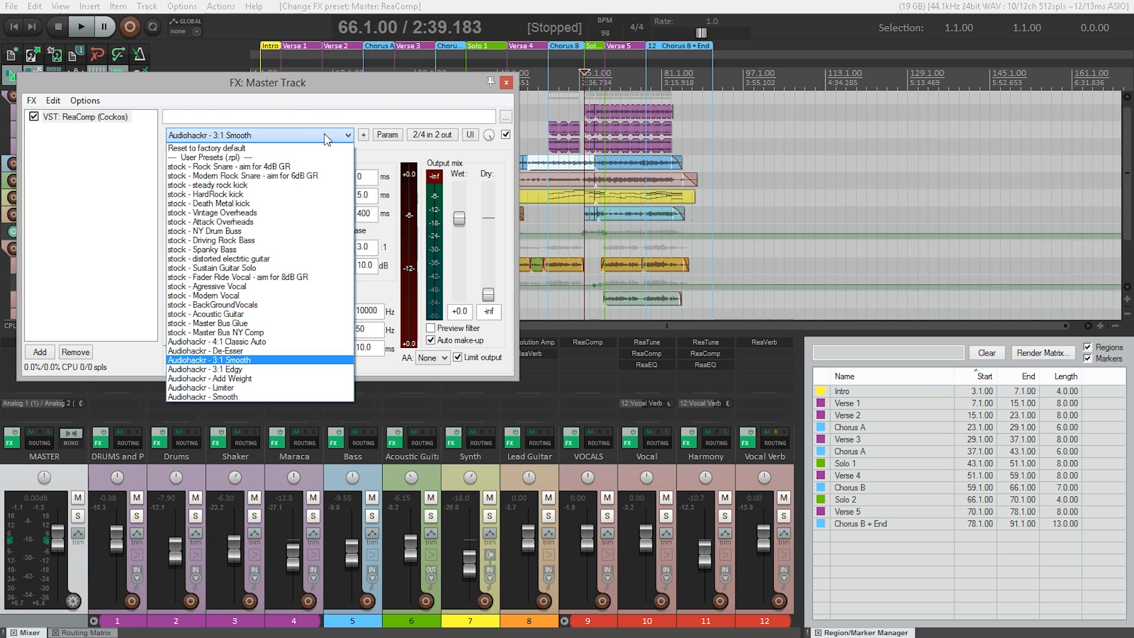
{"action": "left_click", "coordinate": [308, 377]}
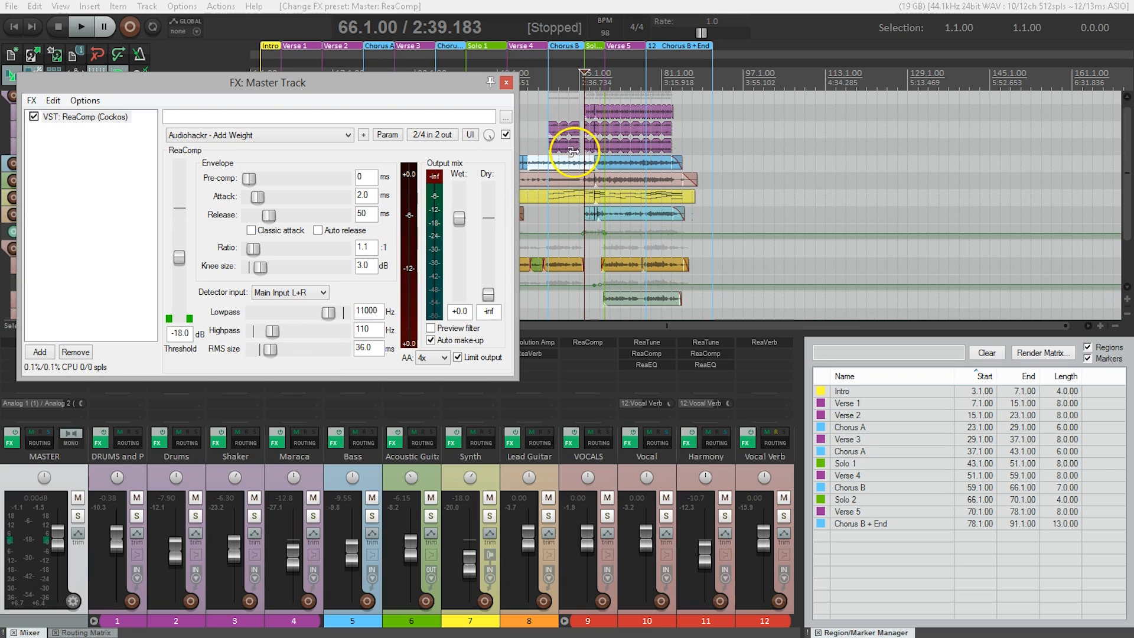
Play the mix from bar 66 and compare the sound with ReaComp active and bypassed
{"action": "key", "text": "space"}
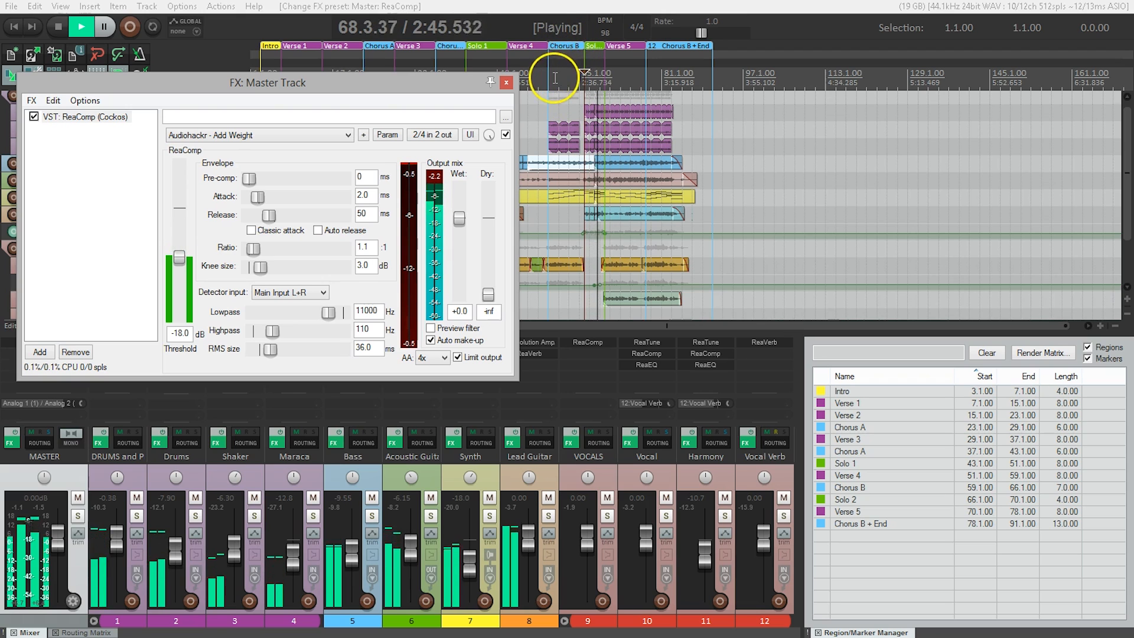
{"action": "key", "text": "space"}
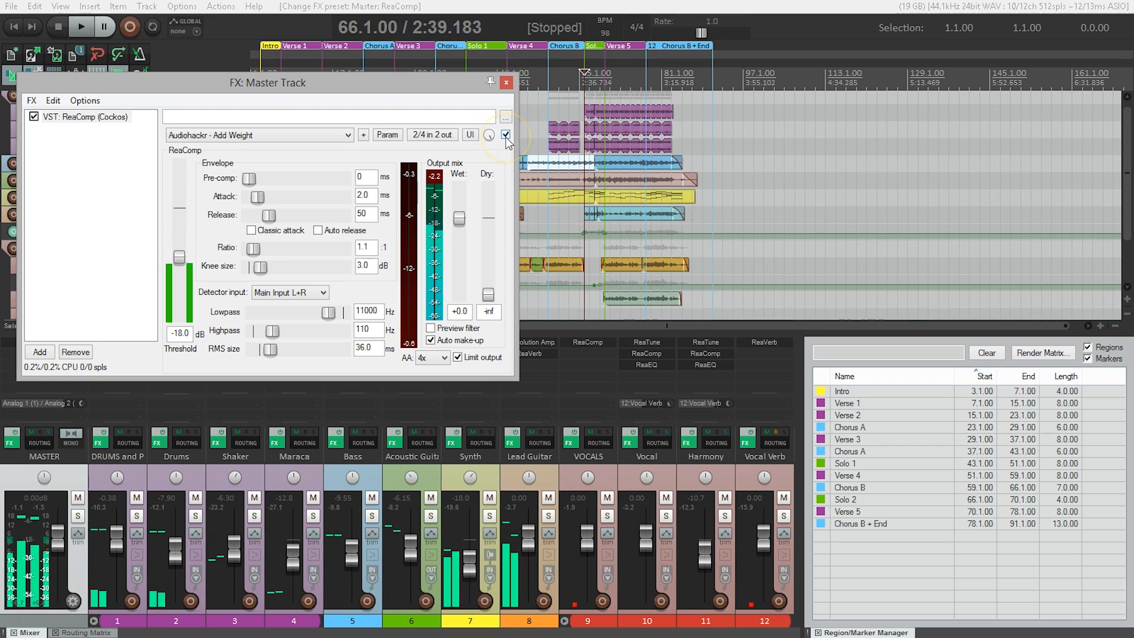
{"action": "left_click", "coordinate": [505, 135]}
{"action": "key", "text": "space"}
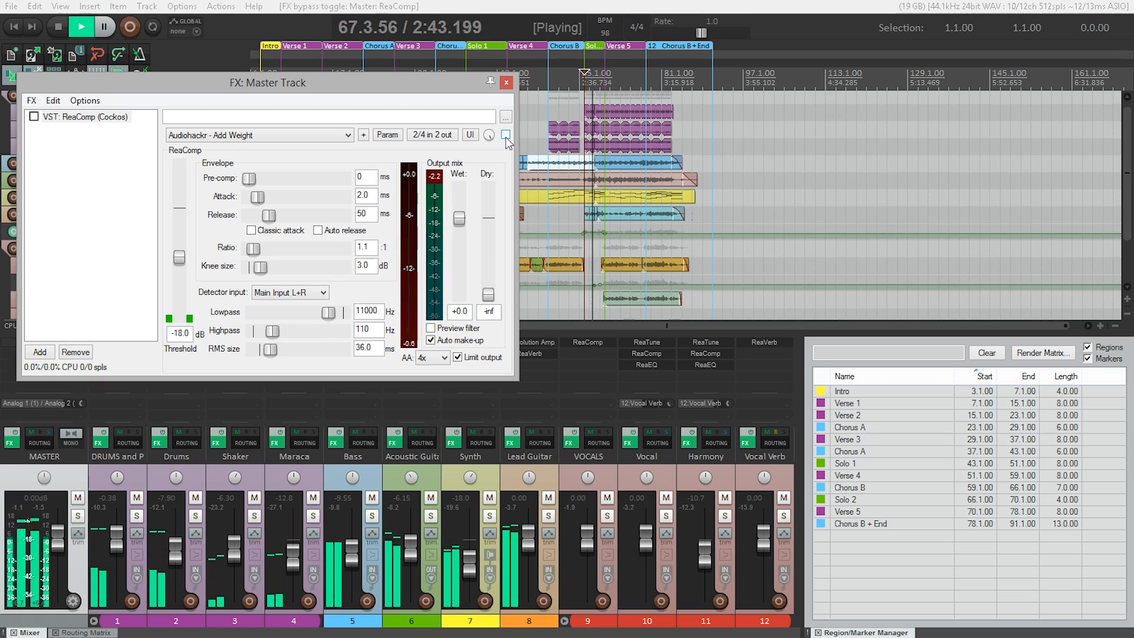
{"action": "left_click", "coordinate": [506, 135]}
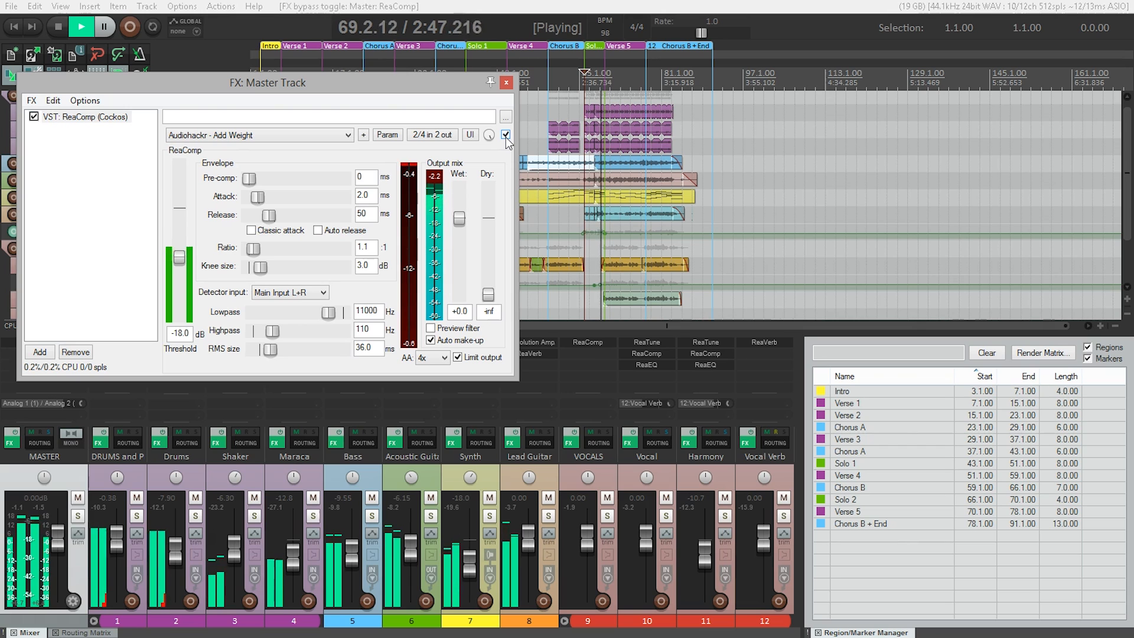
{"action": "key", "text": "space"}
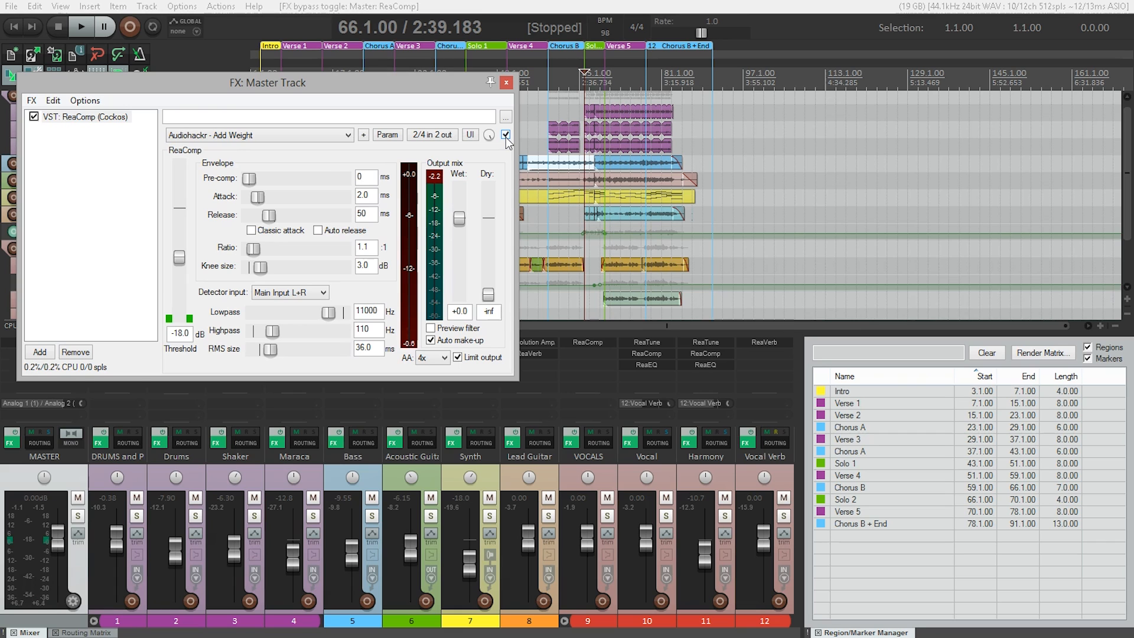
Add ReaEQ to the master track after ReaComp
{"action": "left_click", "coordinate": [37, 355]}
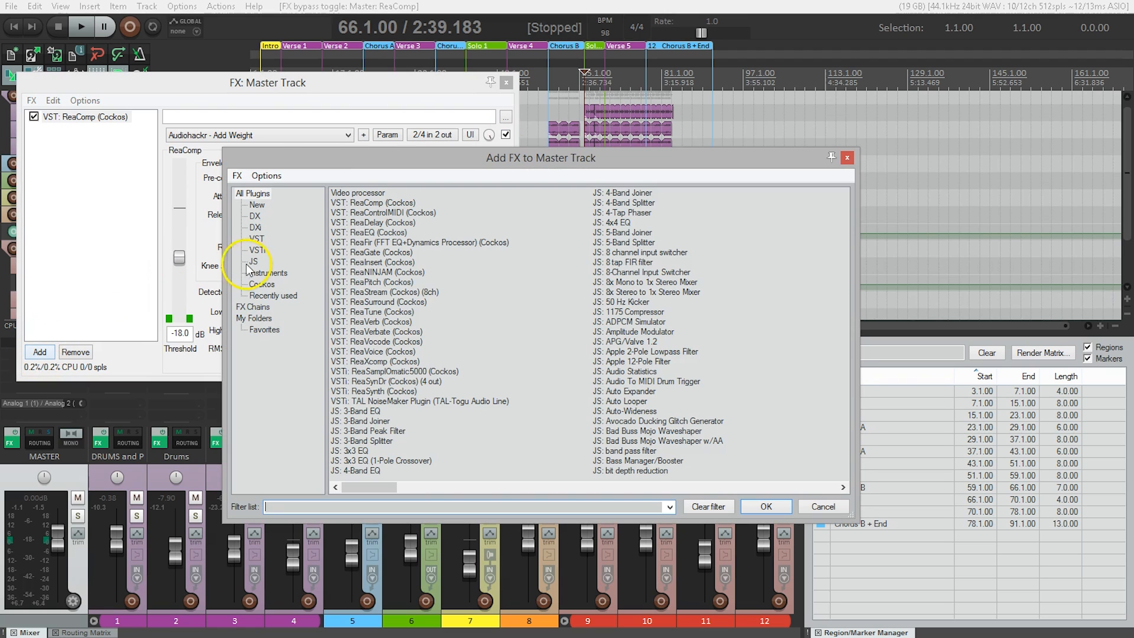
{"action": "left_click", "coordinate": [369, 232]}
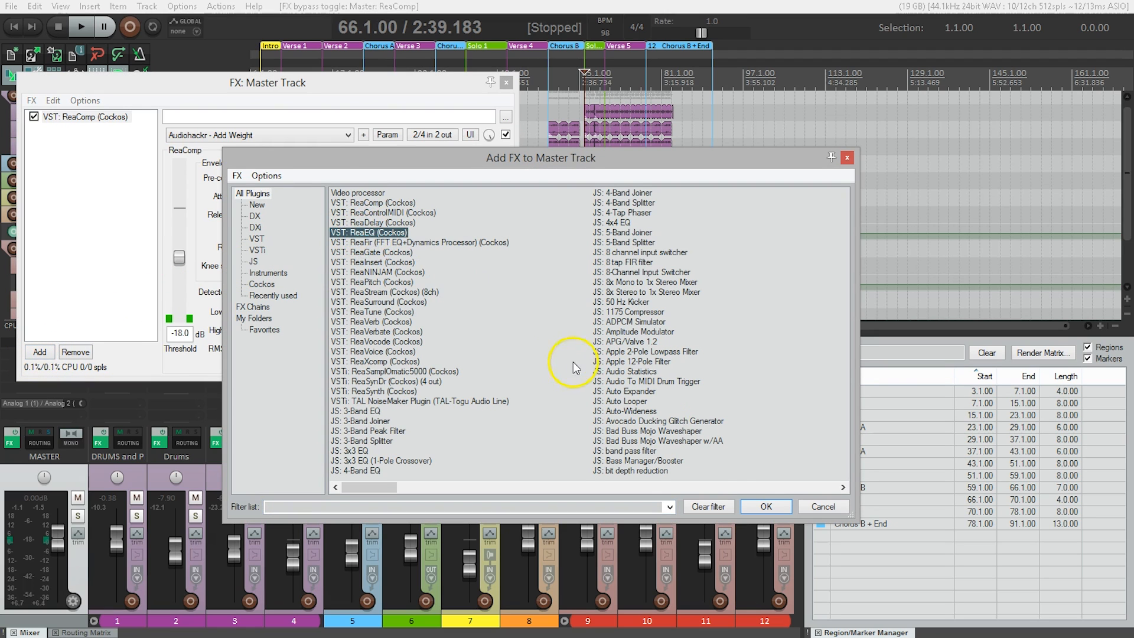
{"action": "left_click", "coordinate": [764, 506]}
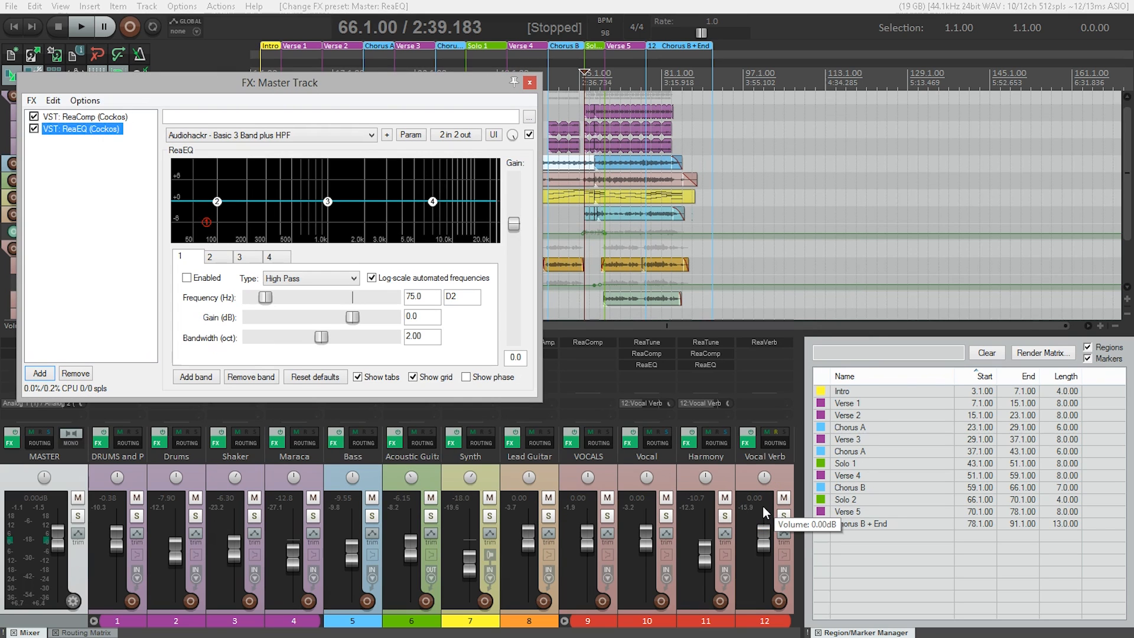
{"action": "left_click", "coordinate": [431, 385]}
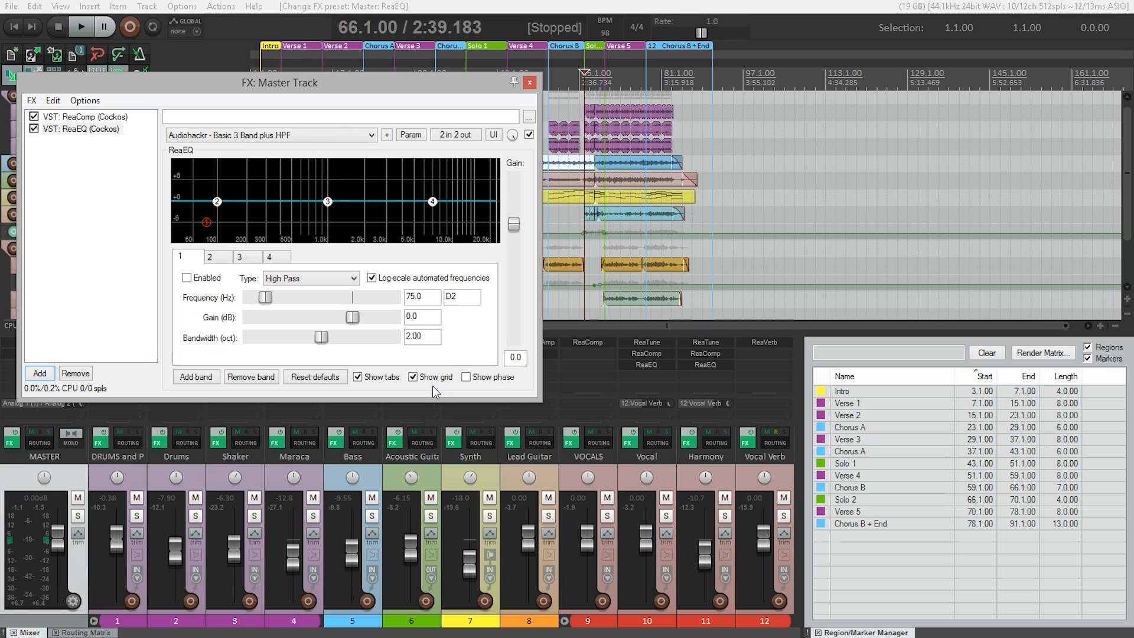
Enable the high-pass filter on band 1 of ReaEQ and set its frequency to 40 Hz
{"action": "left_click", "coordinate": [207, 285]}
{"action": "left_click_drag", "start_coordinate": [430, 298], "coordinate": [403, 301]}
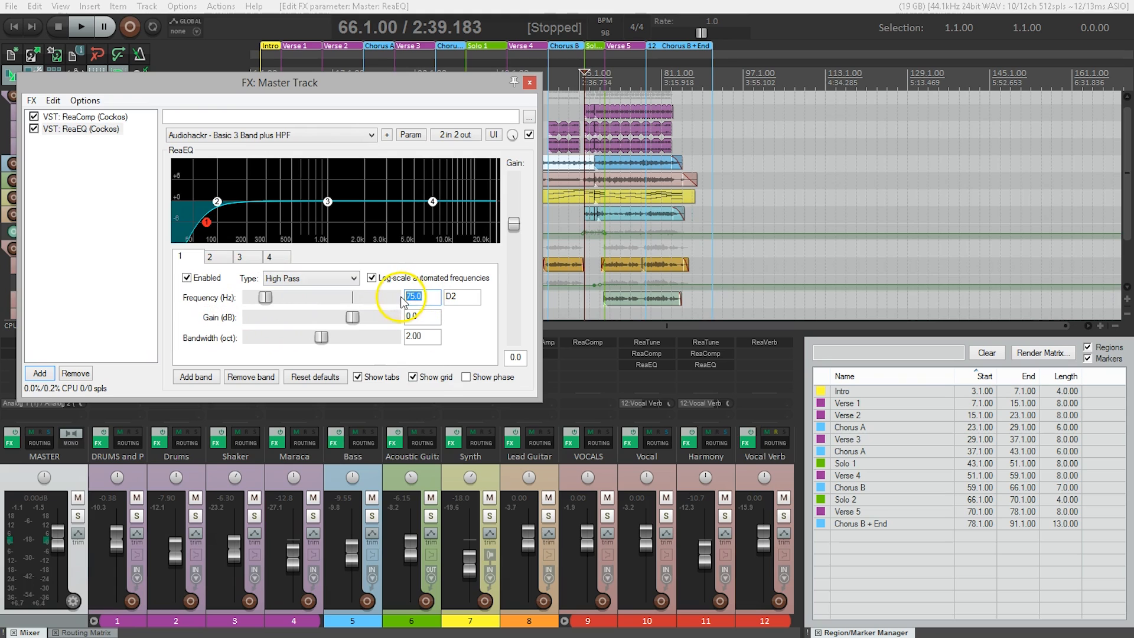
{"action": "type", "text": "40"}
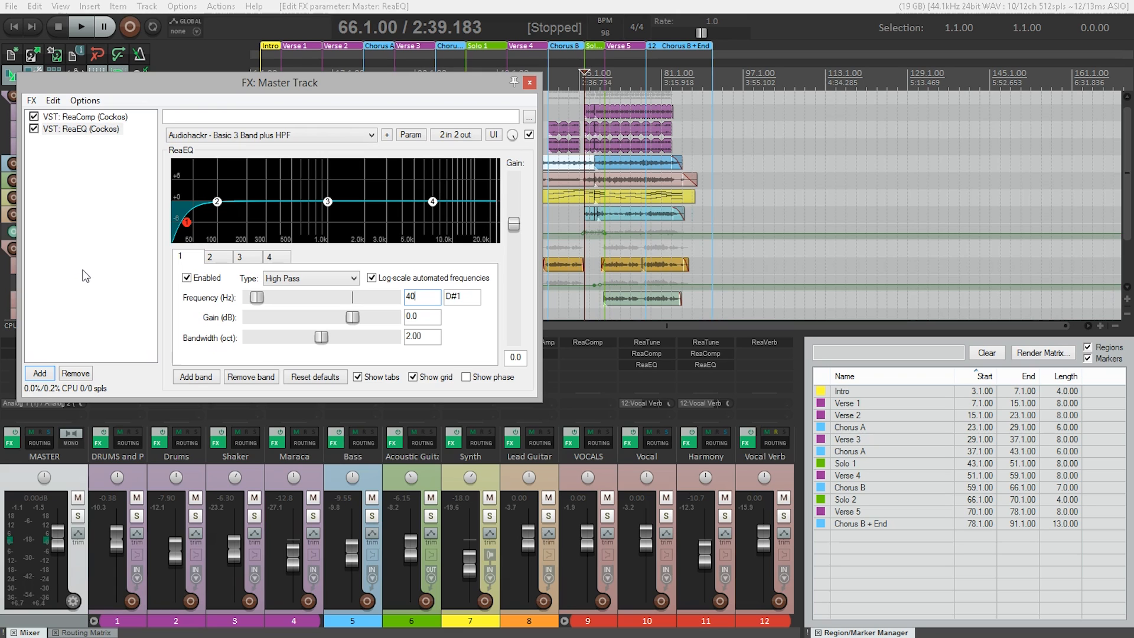
Set band 3 of ReaEQ to 350 Hz with a gain of -1 dB
{"action": "left_click", "coordinate": [328, 203]}
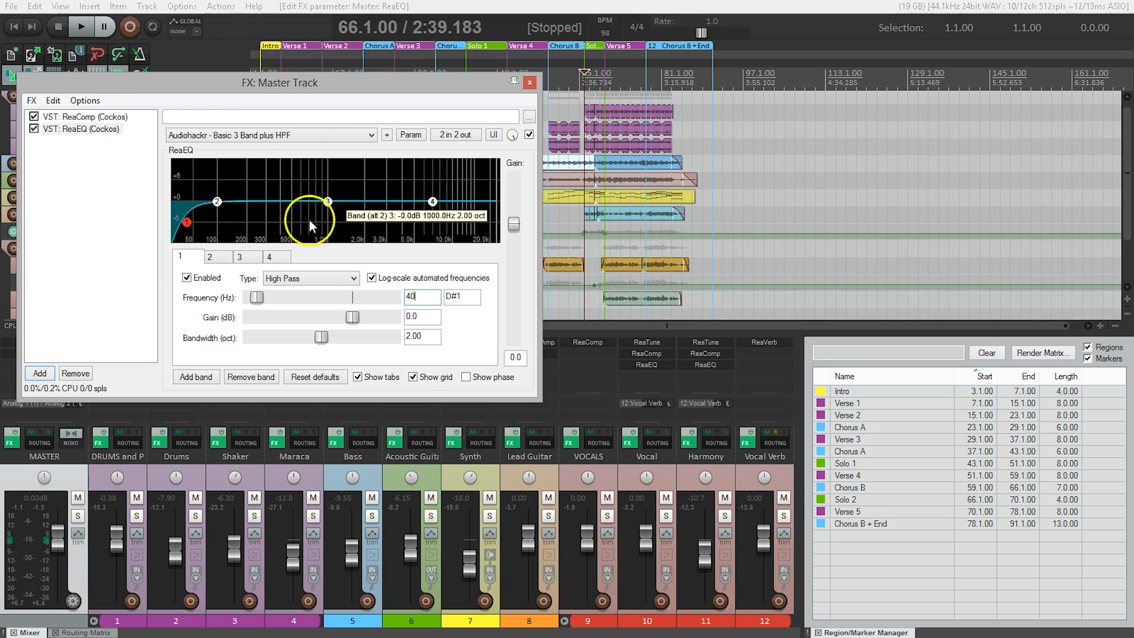
{"action": "double_click", "coordinate": [416, 296]}
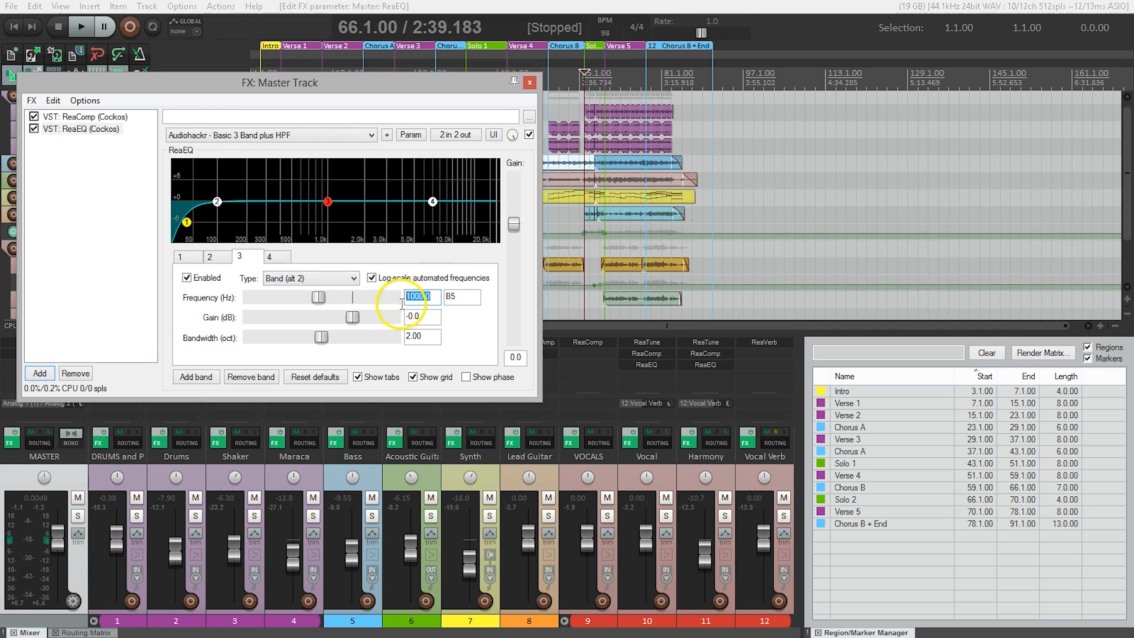
{"action": "type", "text": "350"}
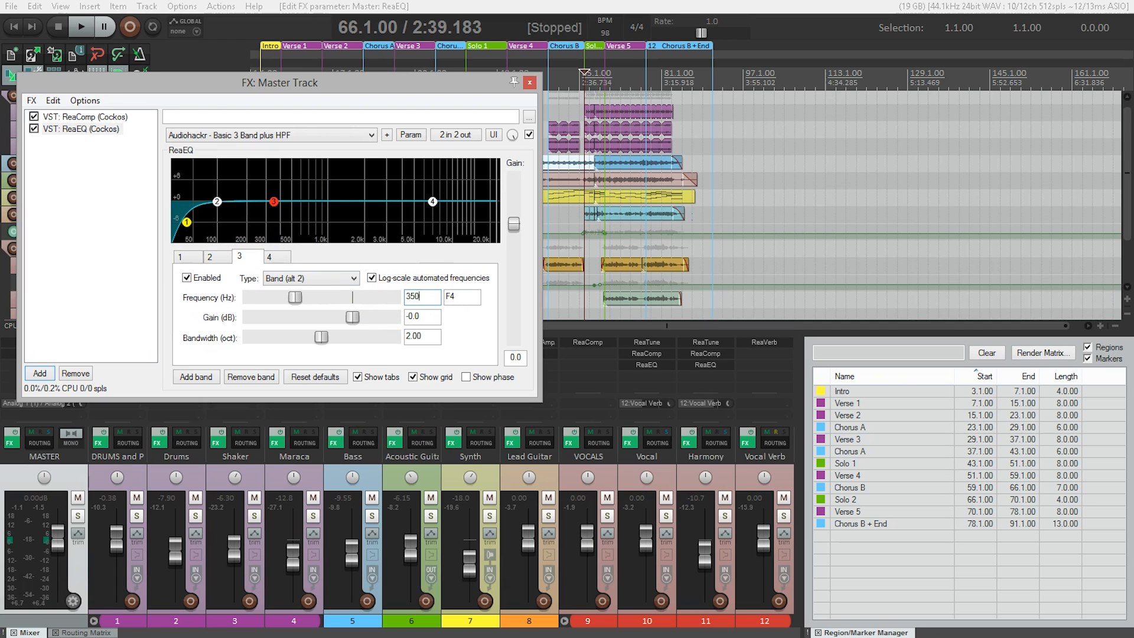
{"action": "double_click", "coordinate": [414, 316]}
{"action": "type", "text": "-1"}
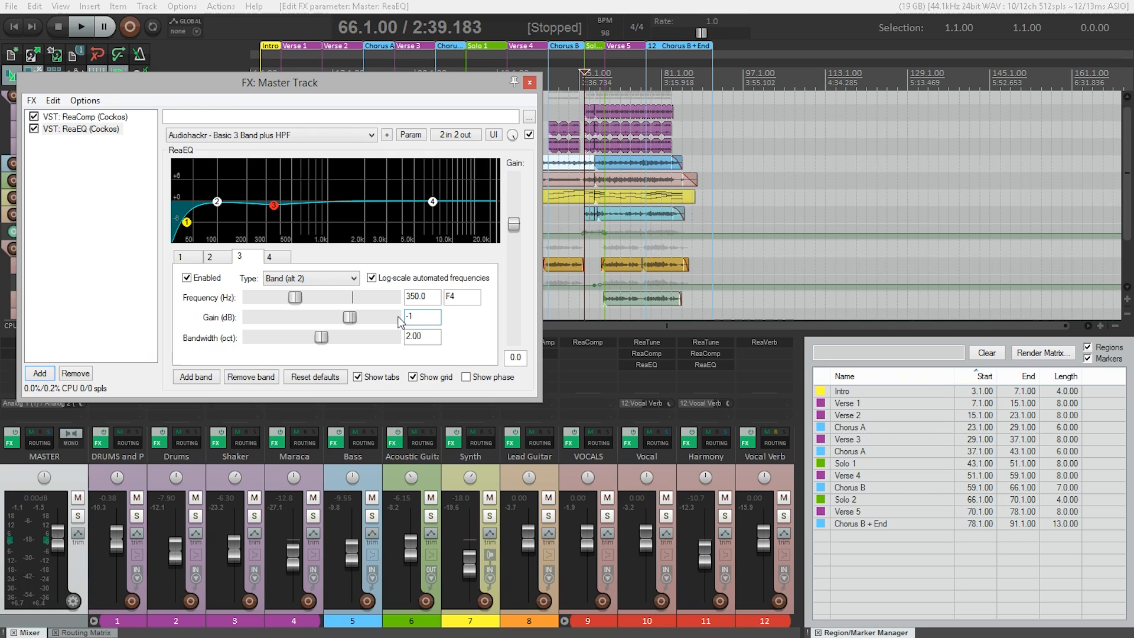
Change band 4 of ReaEQ to the Band type at 3500 Hz with a gain of 1 dB
{"action": "left_click", "coordinate": [271, 260]}
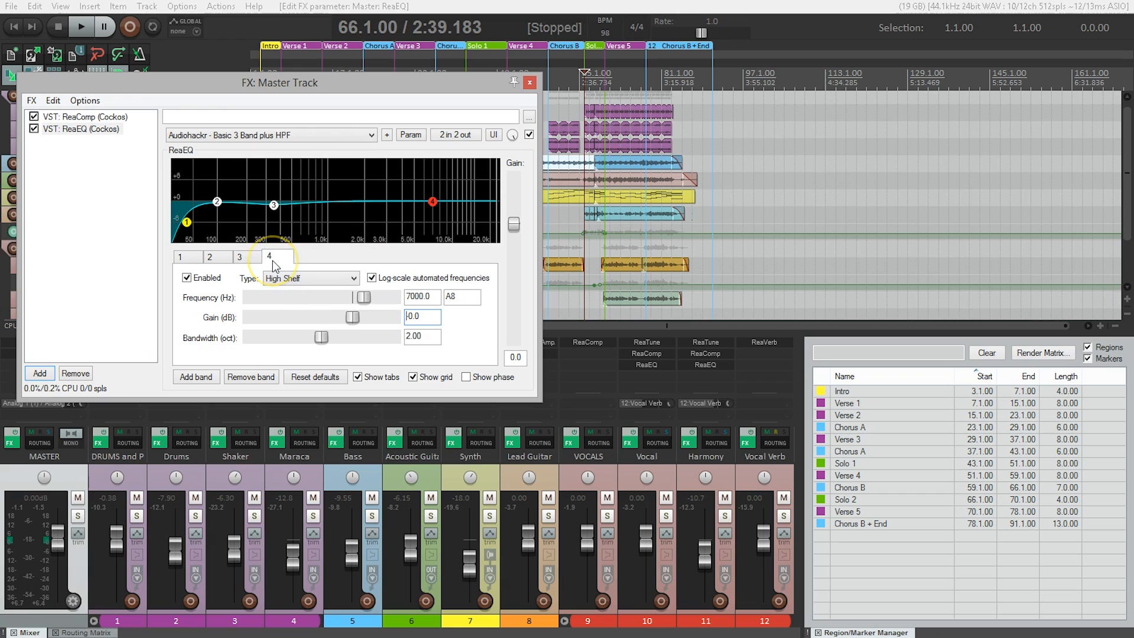
{"action": "left_click", "coordinate": [301, 276]}
{"action": "left_click", "coordinate": [308, 275]}
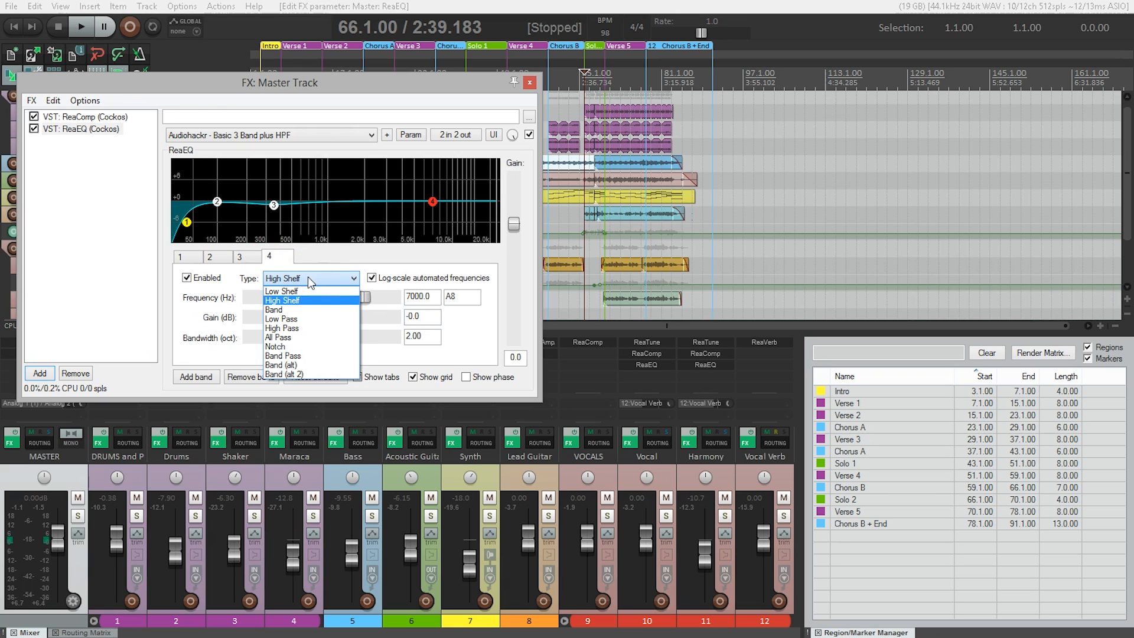
{"action": "left_click", "coordinate": [308, 313]}
{"action": "left_click_drag", "start_coordinate": [434, 296], "coordinate": [378, 301]}
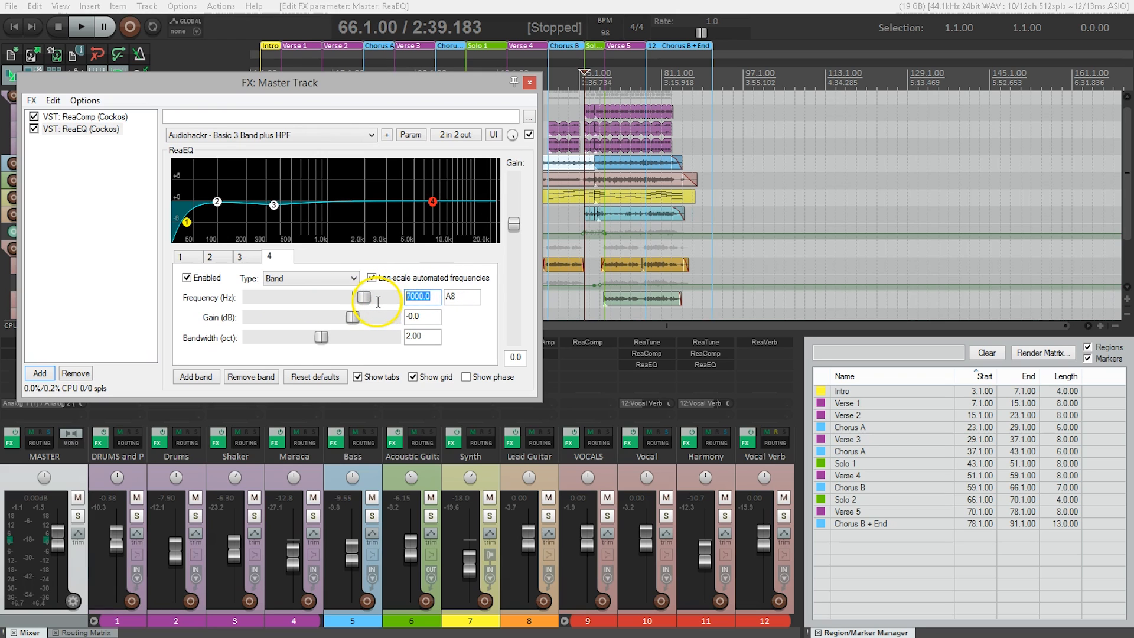
{"action": "type", "text": "3500"}
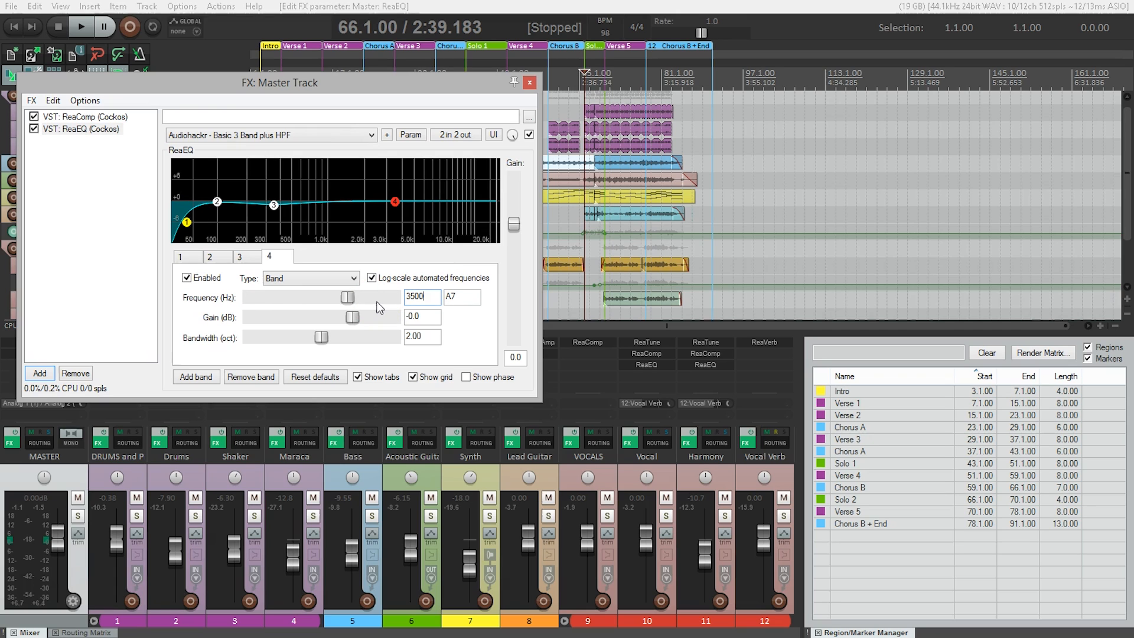
{"action": "left_click_drag", "start_coordinate": [420, 317], "coordinate": [397, 334]}
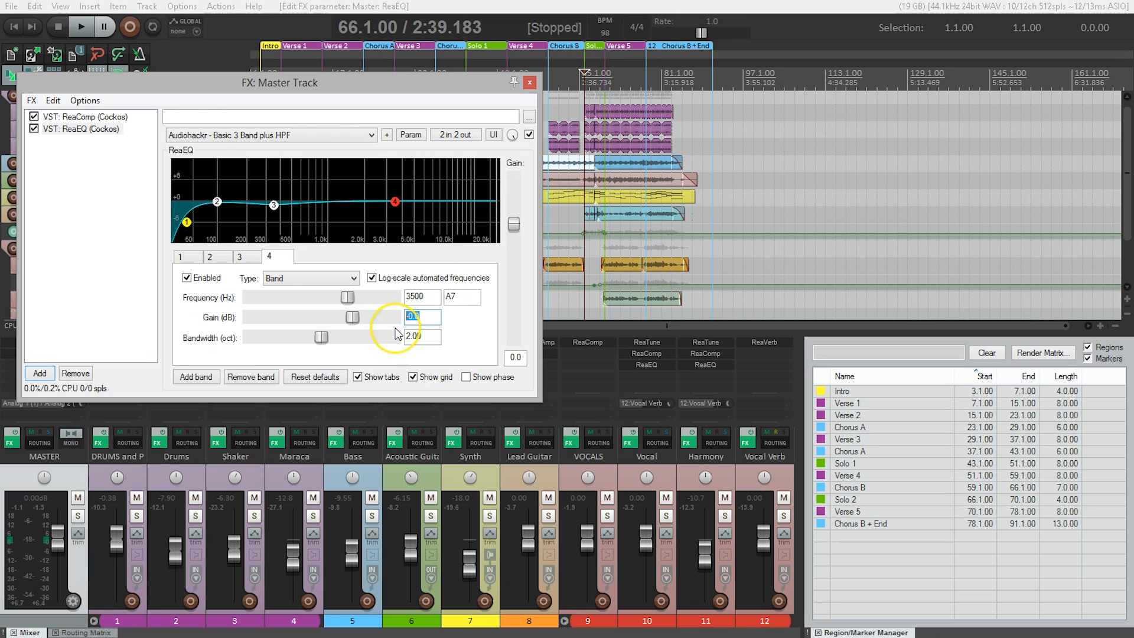
{"action": "type", "text": "1"}
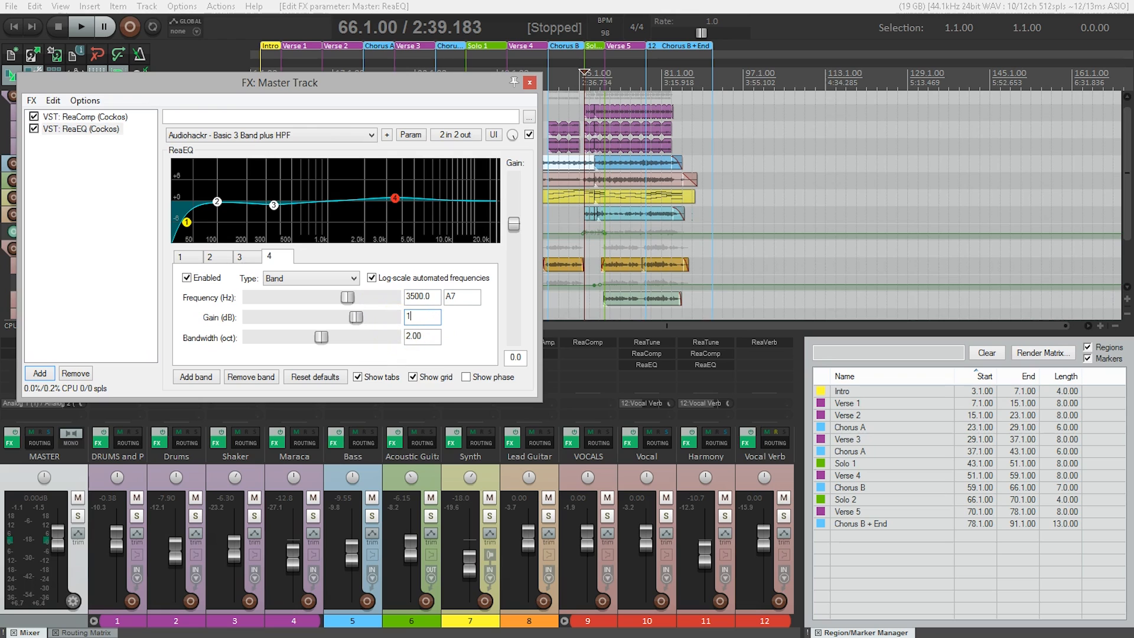
{"action": "left_click", "coordinate": [411, 334]}
{"action": "left_click", "coordinate": [454, 335]}
Set the gain of ReaEQ's low shelf on band 2 to 2 dB and the overall EQ gain to -1 dB
{"action": "left_click", "coordinate": [210, 258]}
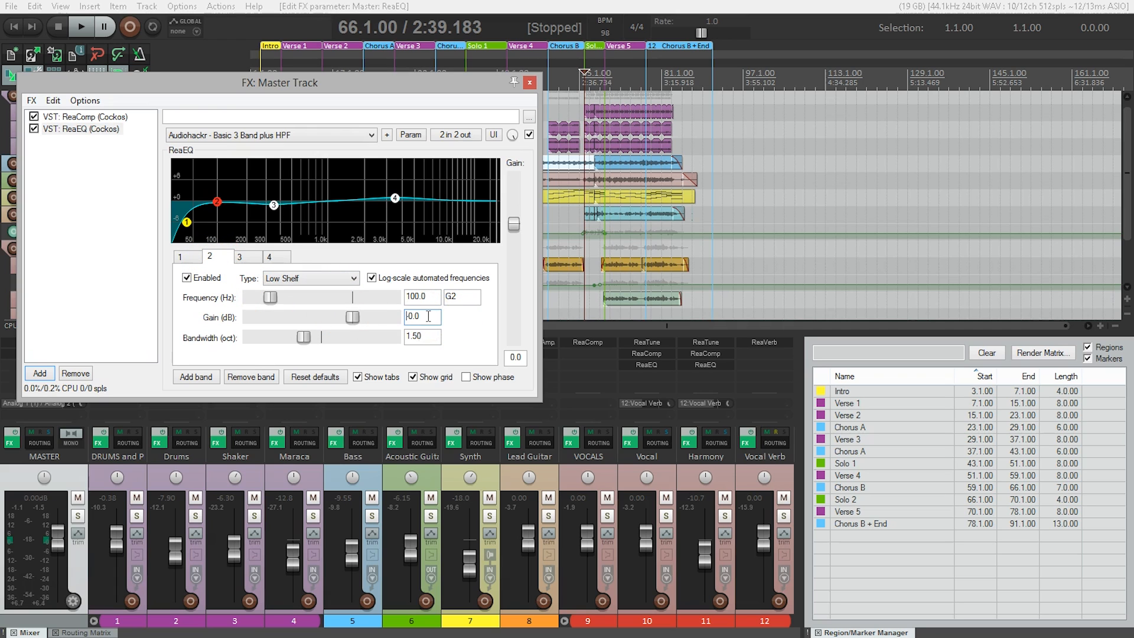
{"action": "left_click_drag", "start_coordinate": [427, 317], "coordinate": [388, 321]}
{"action": "type", "text": "2"}
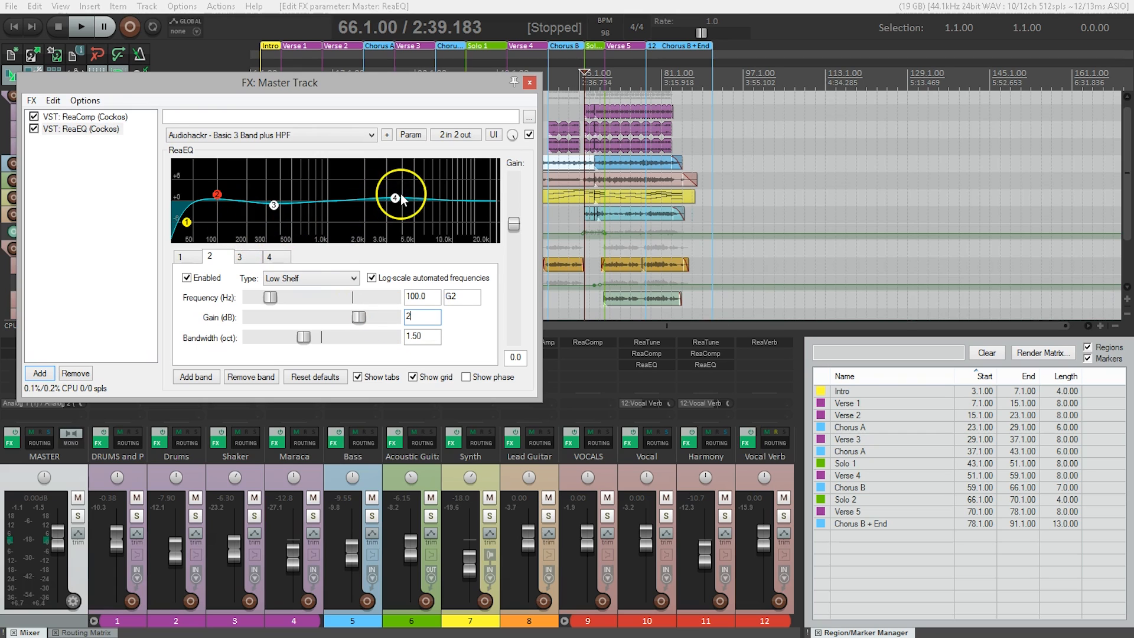
{"action": "double_click", "coordinate": [525, 354]}
{"action": "type", "text": "-1"}
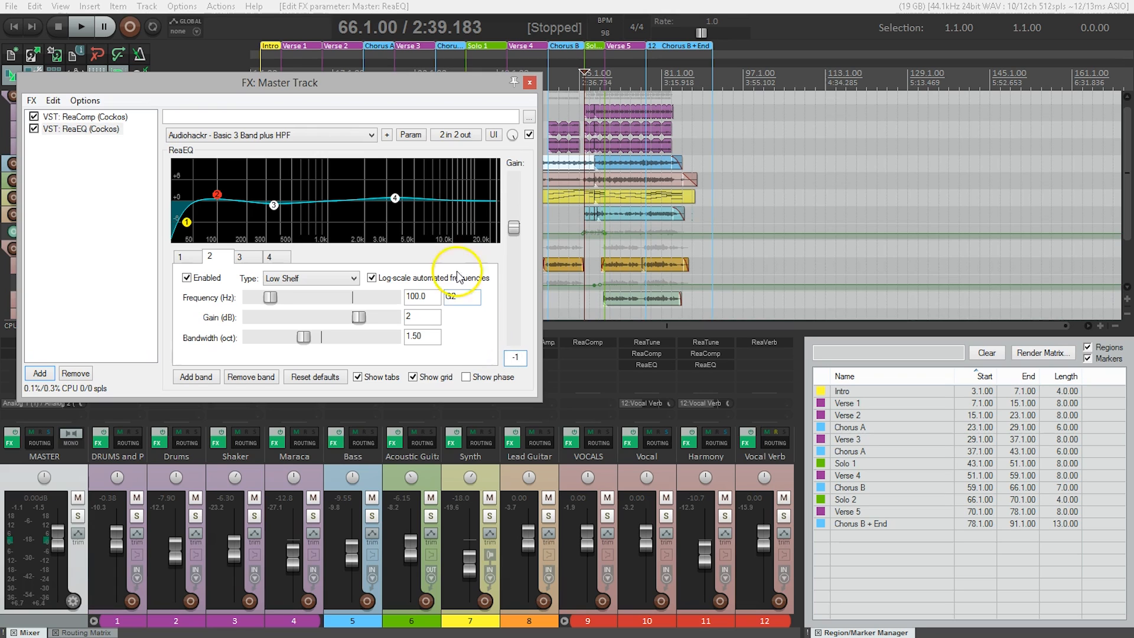
Play the mix and compare the sound with ReaEQ bypassed and active, leaving the EQ enabled
{"action": "left_click", "coordinate": [528, 135]}
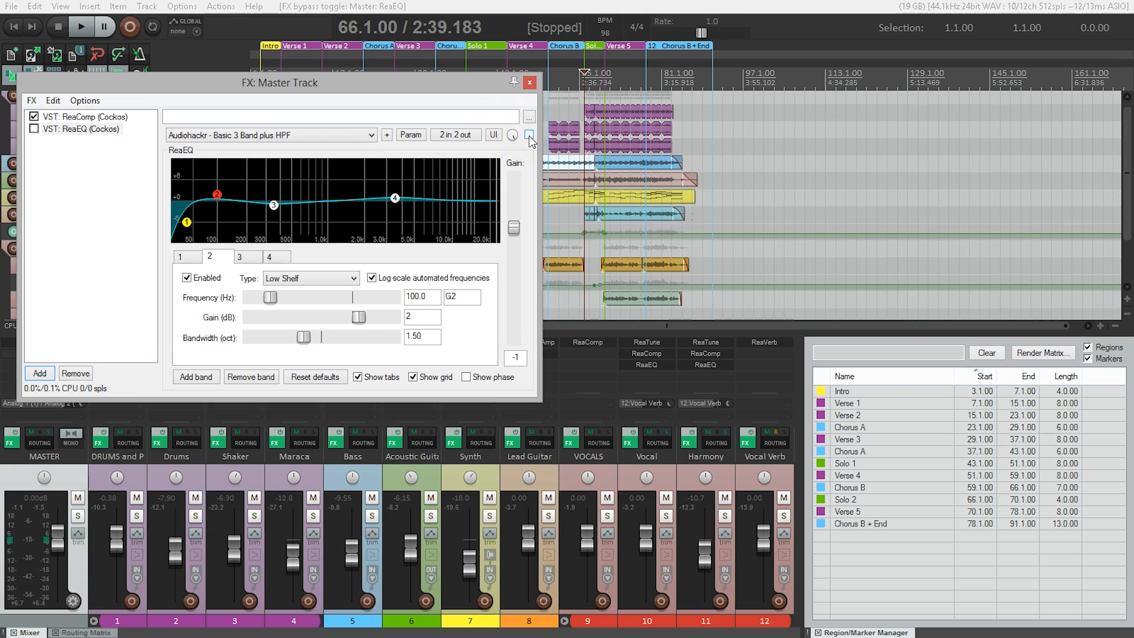
{"action": "key", "text": "space"}
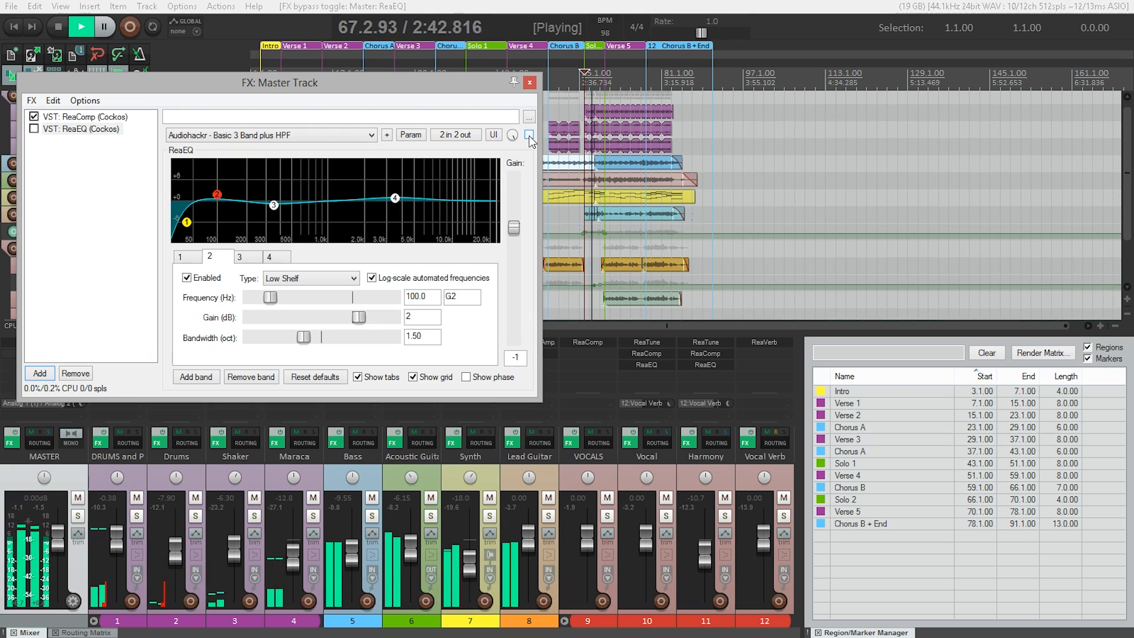
{"action": "key", "text": "space"}
{"action": "left_click", "coordinate": [529, 135]}
{"action": "key", "text": "space"}
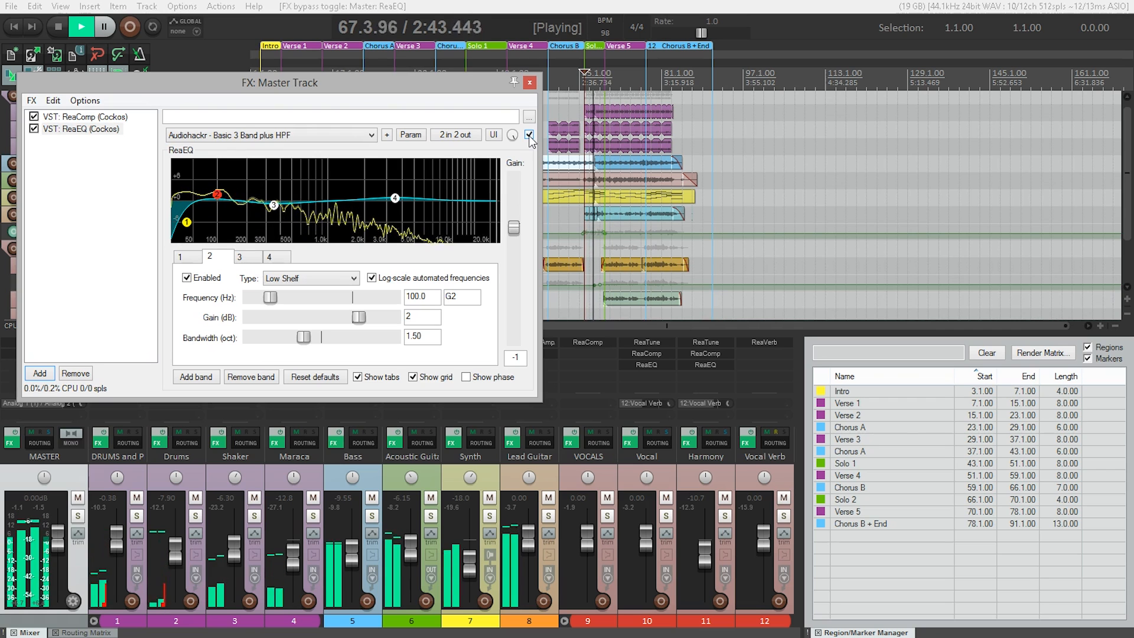
{"action": "left_click", "coordinate": [529, 135]}
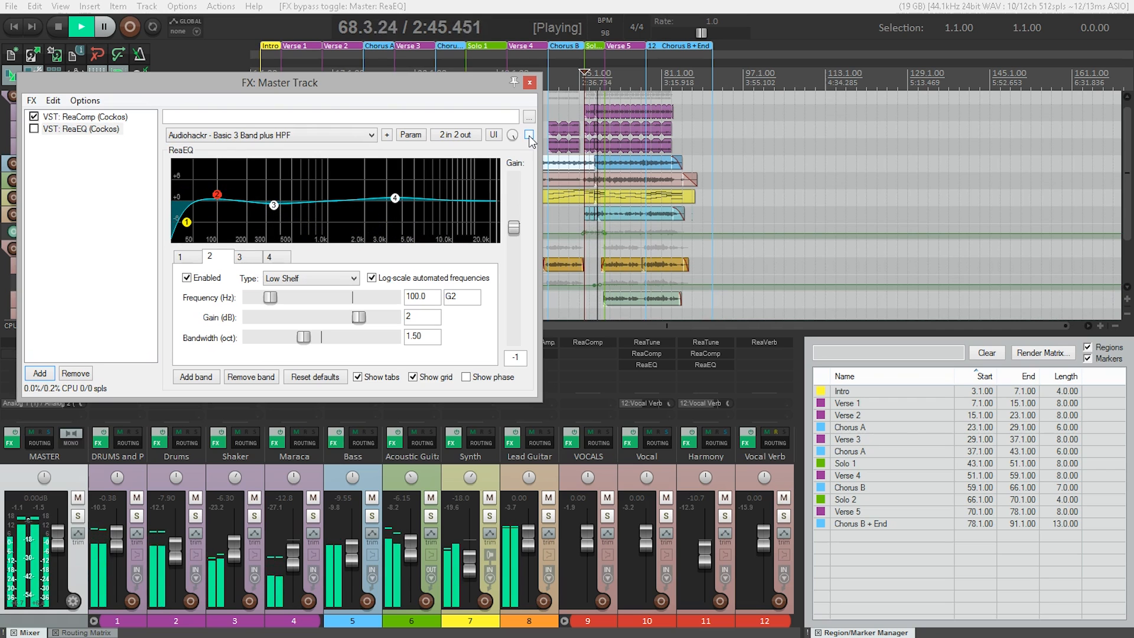
{"action": "left_click", "coordinate": [529, 135]}
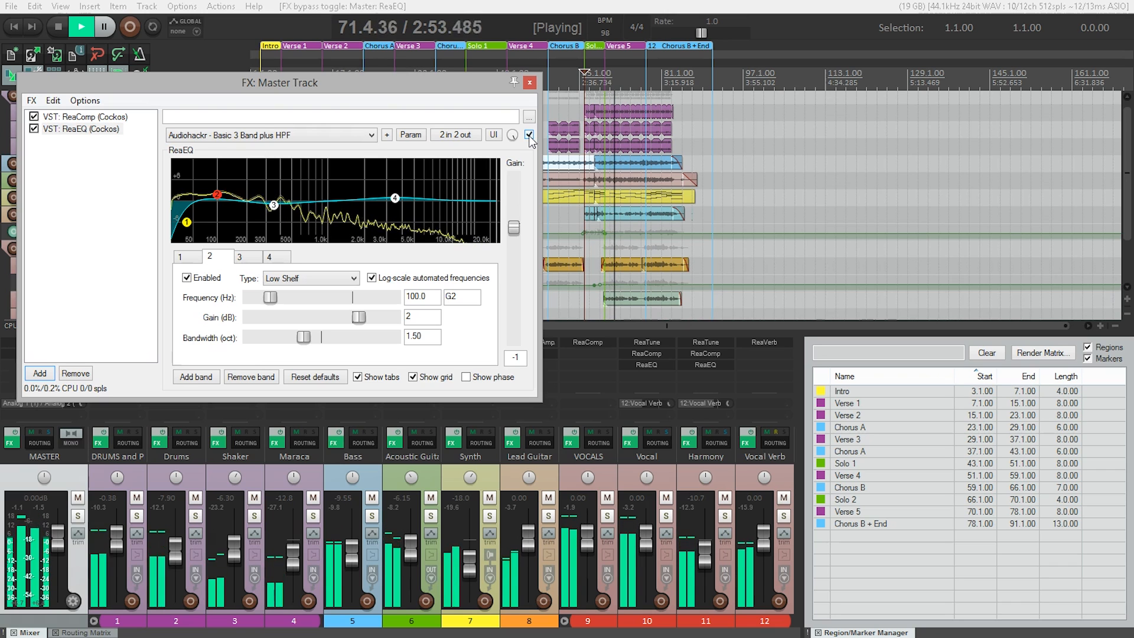
{"action": "key", "text": "space"}
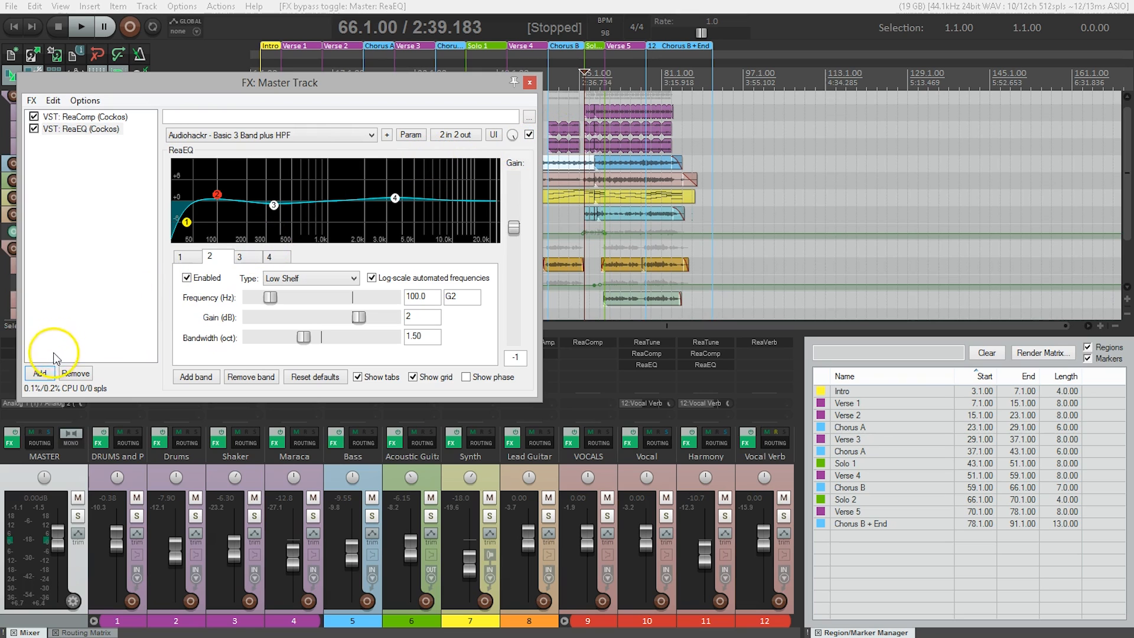
Add ReaXcomp to the master track's effects chain and load its AudioHackr - Master Sweetener preset
{"action": "left_click", "coordinate": [42, 374]}
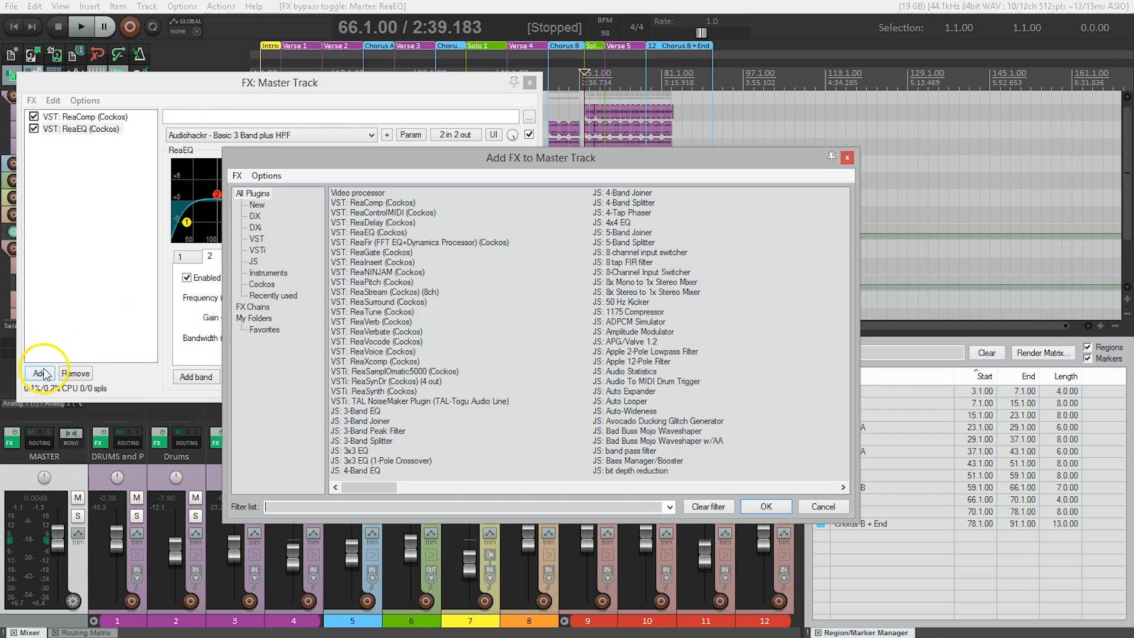
{"action": "left_click", "coordinate": [388, 362]}
{"action": "left_click", "coordinate": [771, 508]}
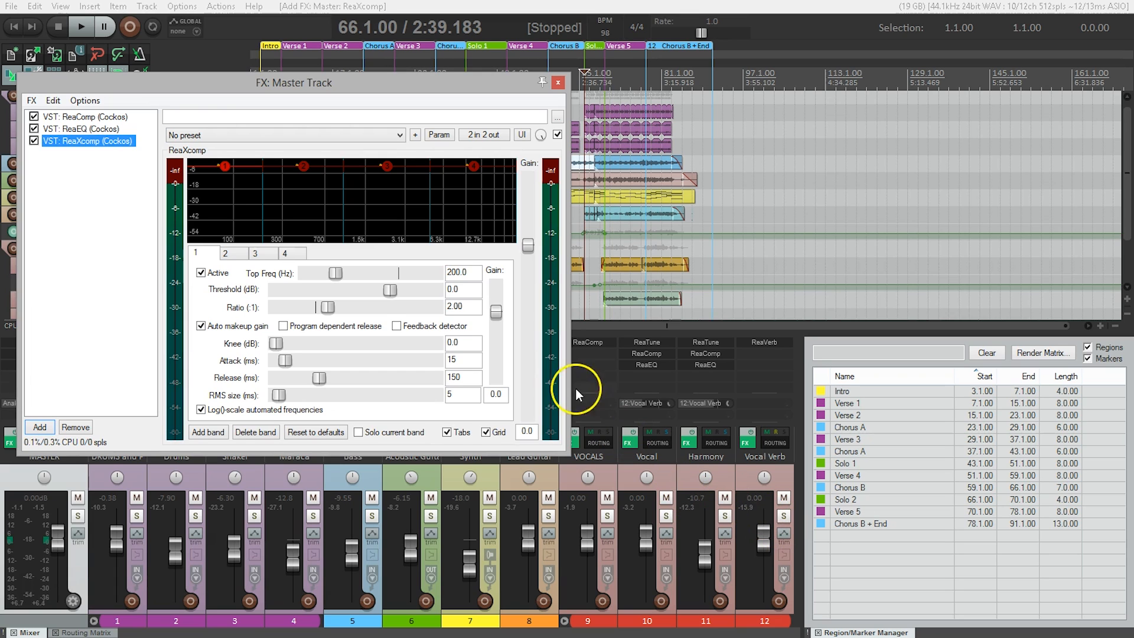
{"action": "left_click", "coordinate": [325, 134]}
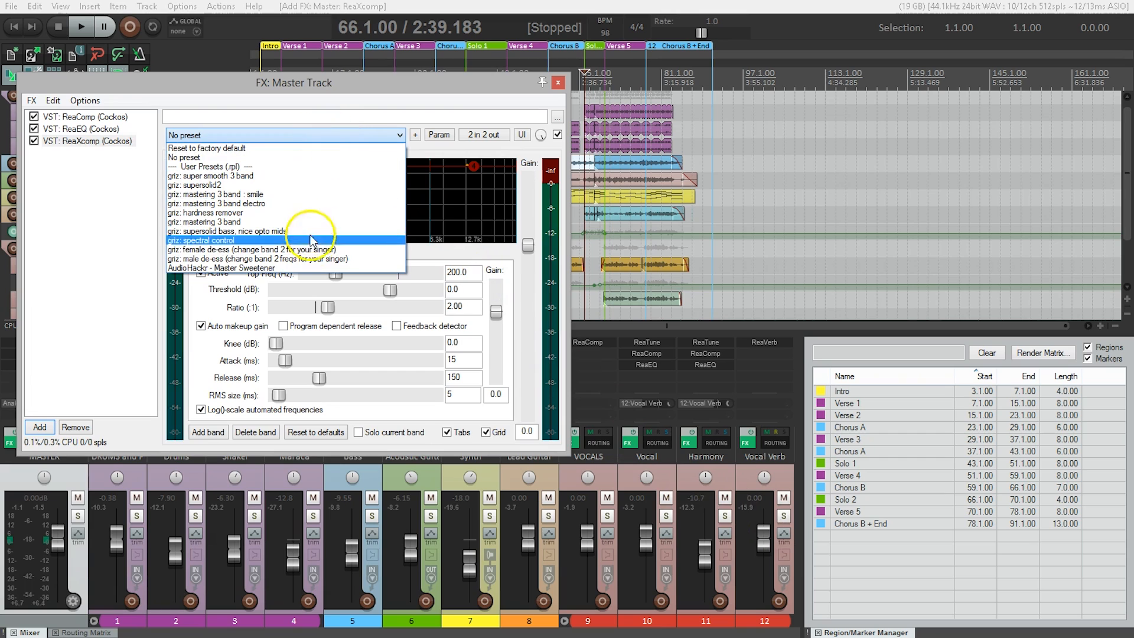
{"action": "left_click", "coordinate": [303, 269]}
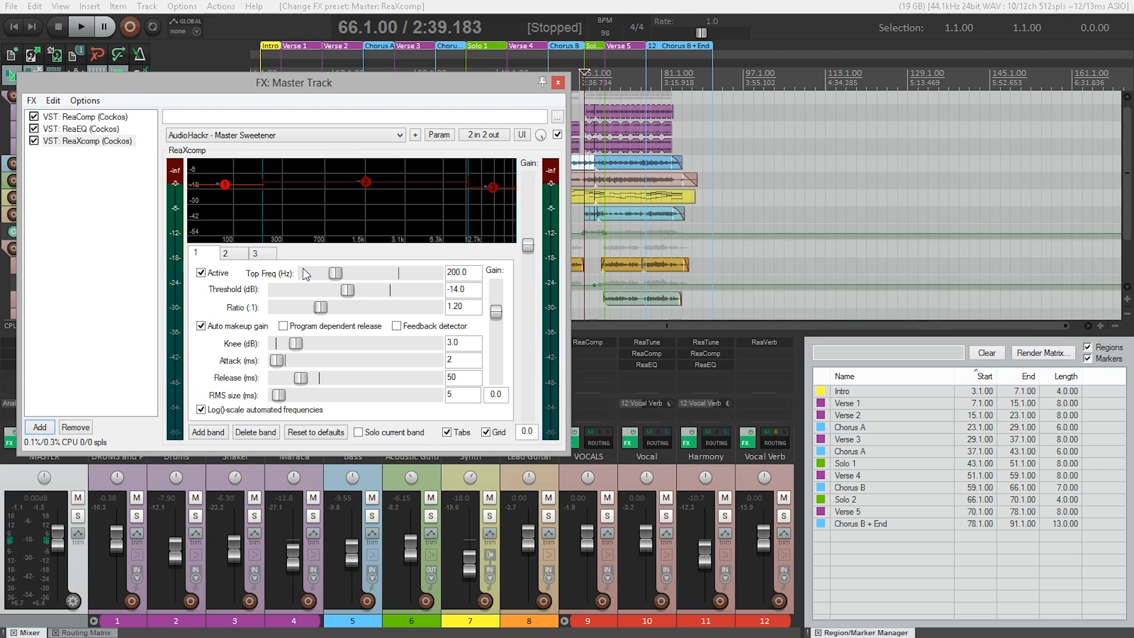
Play the mix and compare the sound with ReaXcomp bypassed and active, leaving the multiband compressor enabled
{"action": "key", "text": "space"}
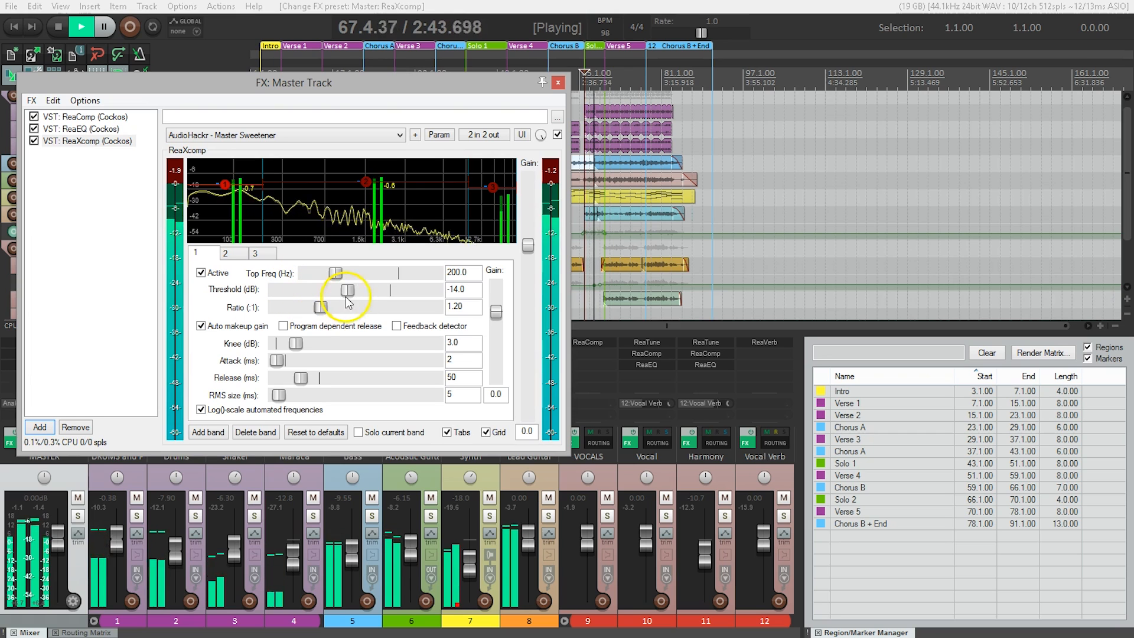
{"action": "left_click", "coordinate": [557, 135]}
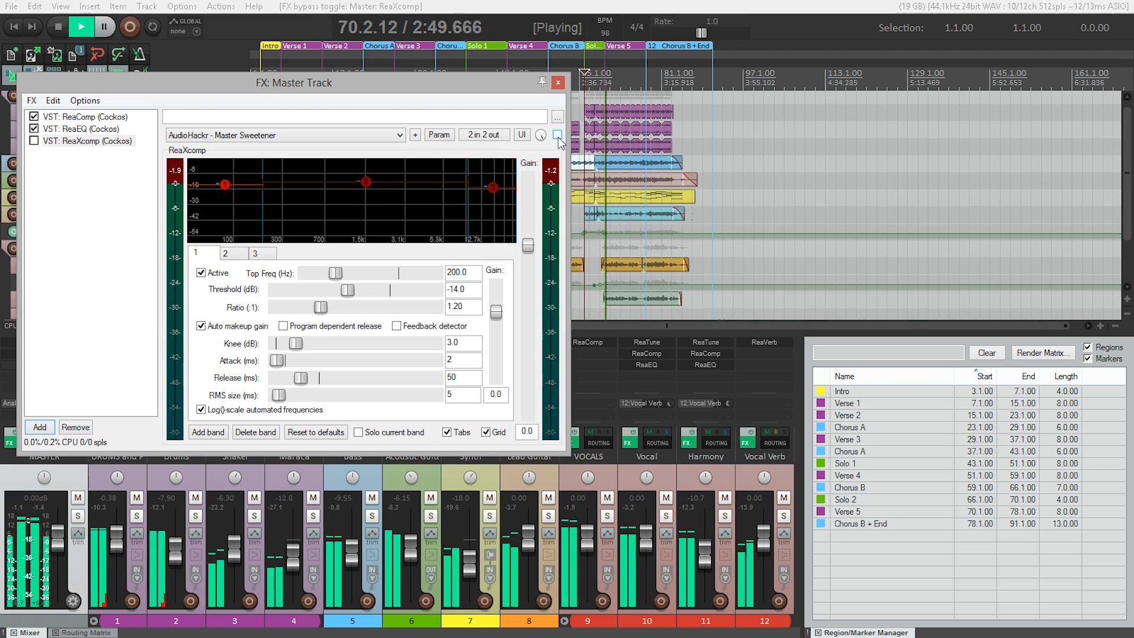
{"action": "left_click", "coordinate": [557, 137]}
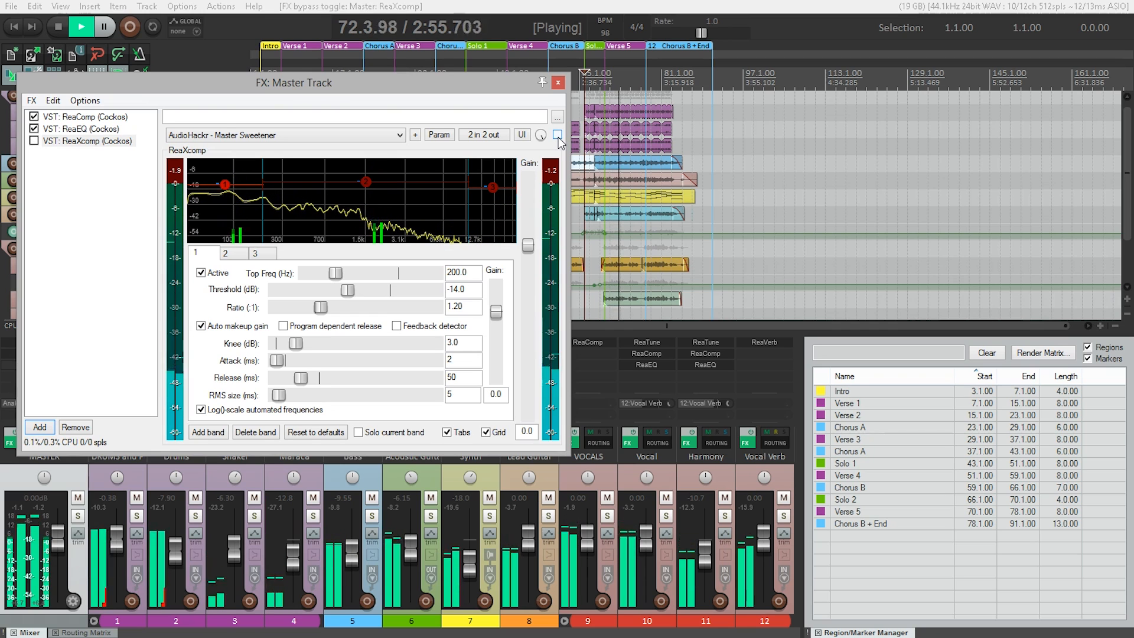
{"action": "left_click", "coordinate": [558, 136]}
{"action": "key", "text": "space"}
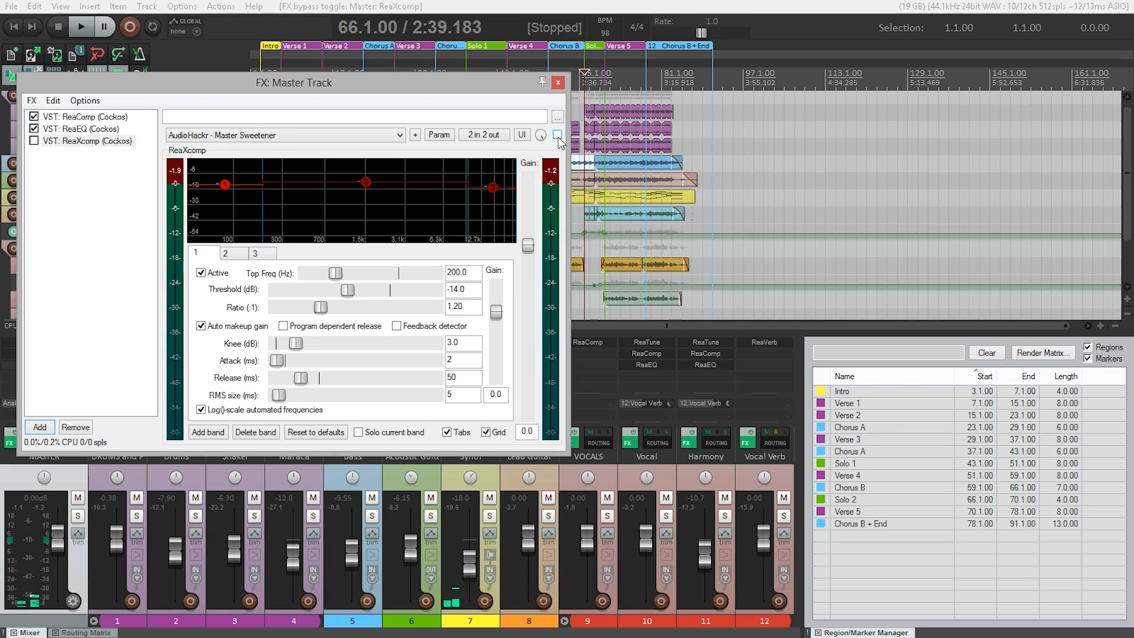
{"action": "left_click", "coordinate": [557, 135]}
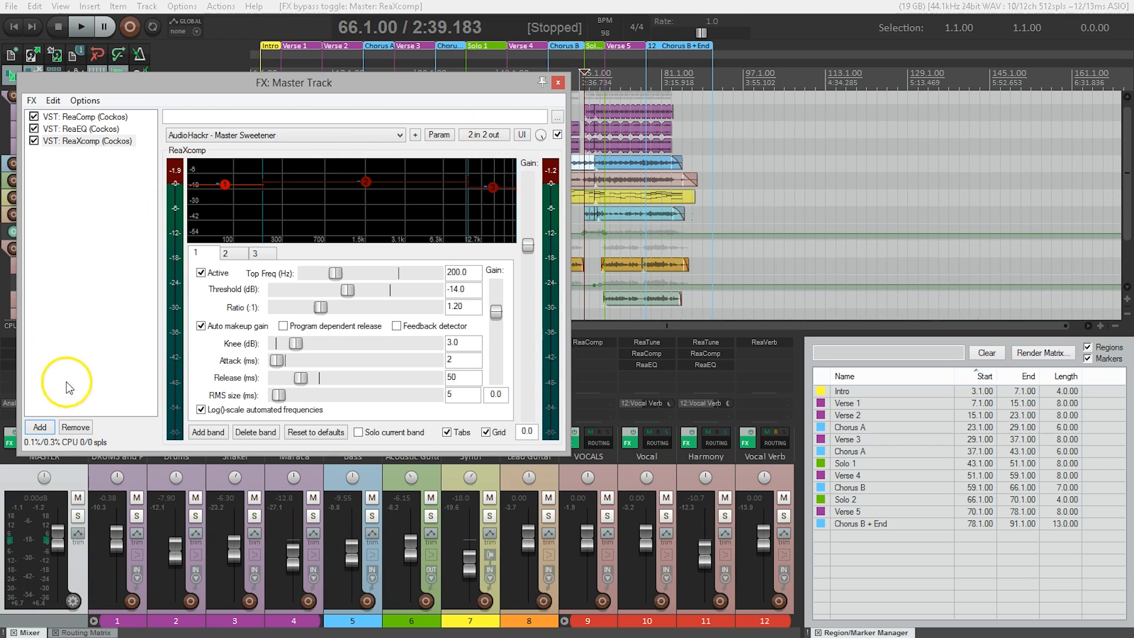
Find the JS: Master Limiter plugin with the filter "master", add it to the master track and load its Audiohackr - Final Master preset
{"action": "left_click", "coordinate": [39, 427]}
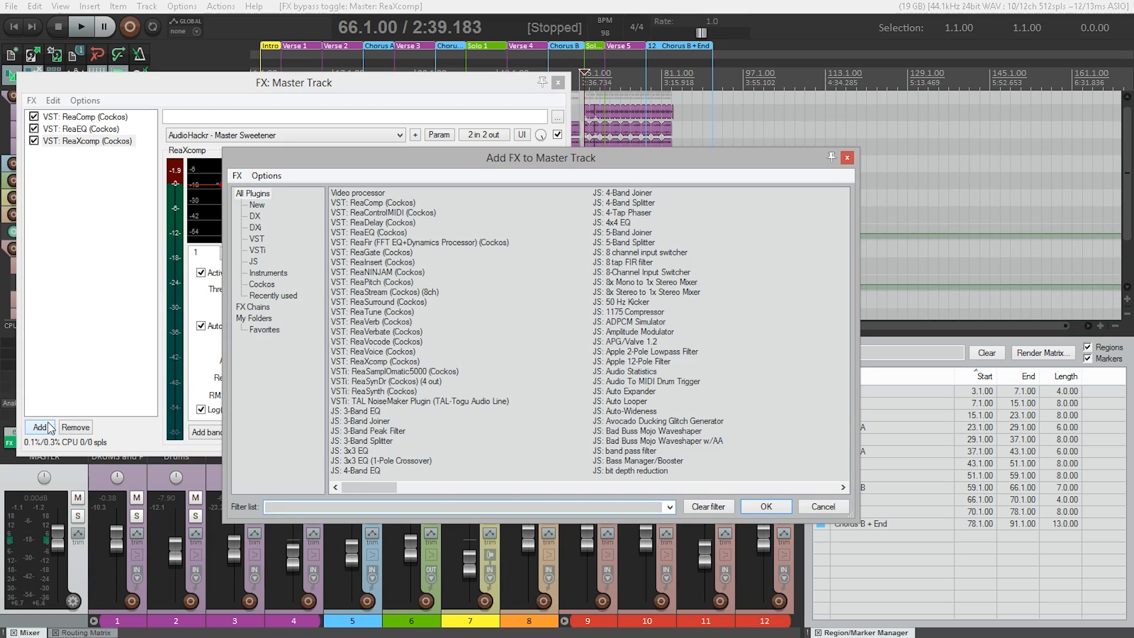
{"action": "type", "text": "master"}
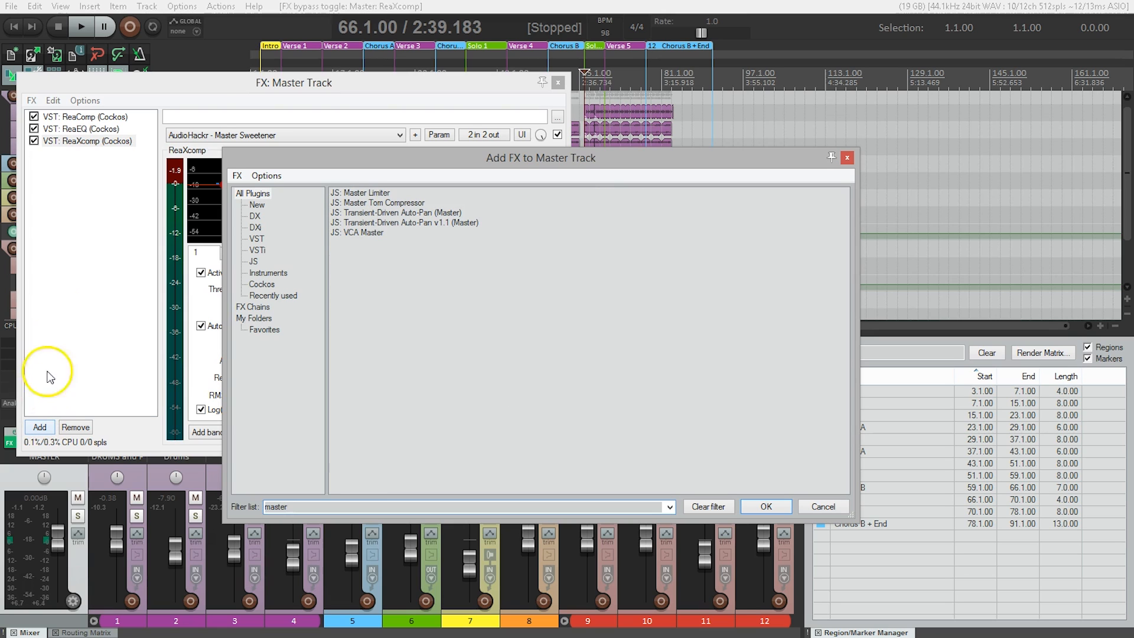
{"action": "left_click", "coordinate": [361, 197]}
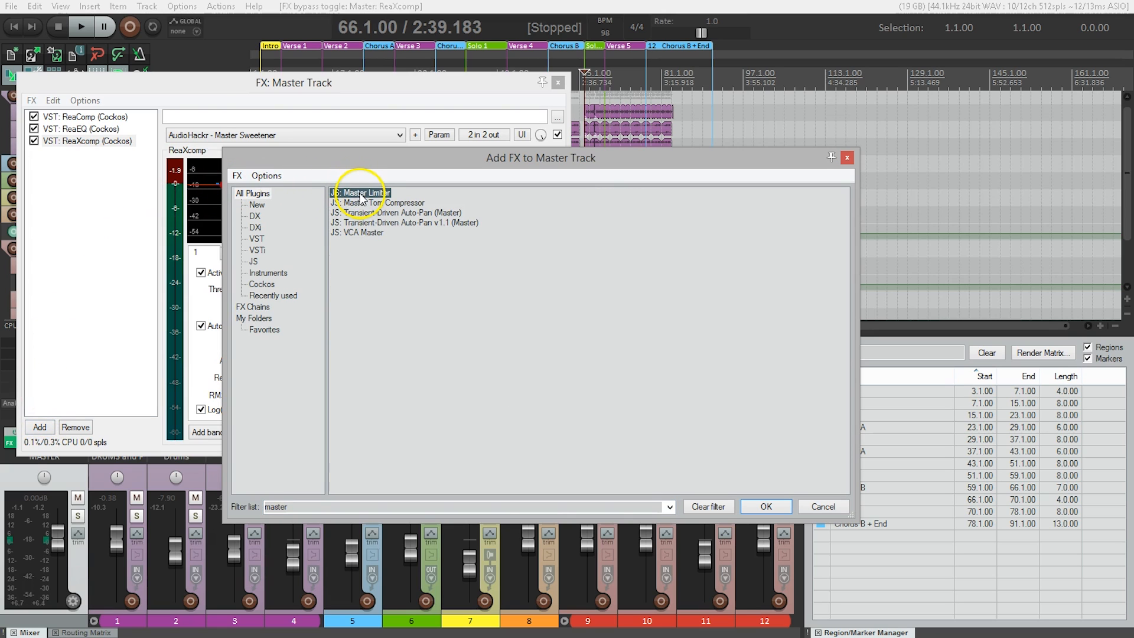
{"action": "left_click", "coordinate": [765, 506]}
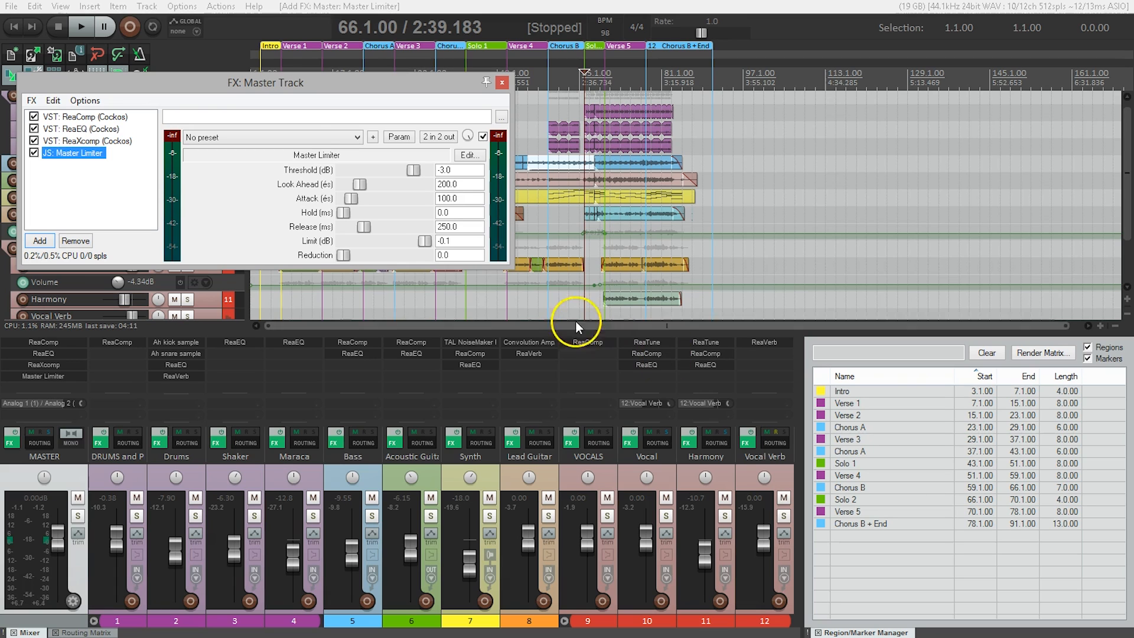
{"action": "left_click", "coordinate": [338, 142]}
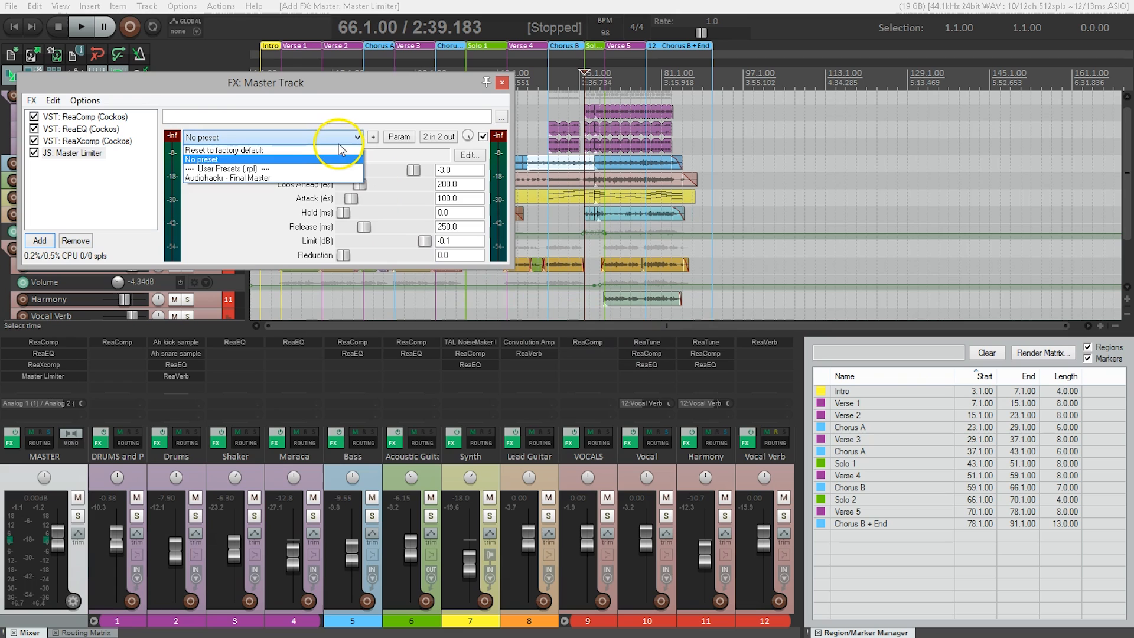
{"action": "left_click", "coordinate": [329, 179]}
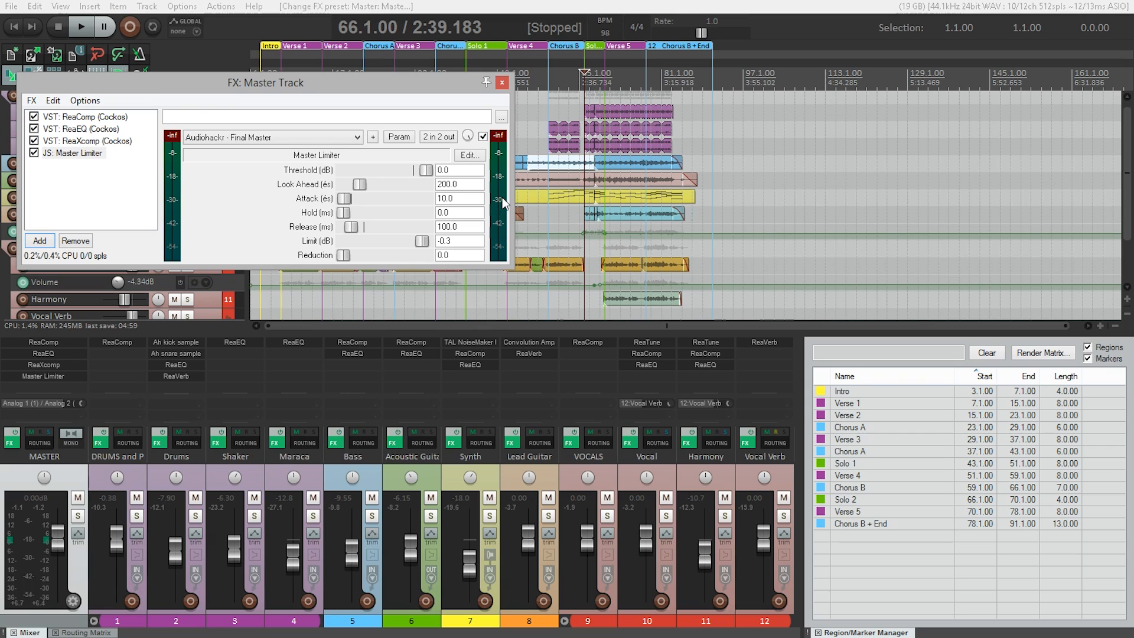
Lower the Master Limiter's threshold to -6.0 dB while the mix plays, and stop playback
{"action": "key", "text": "space"}
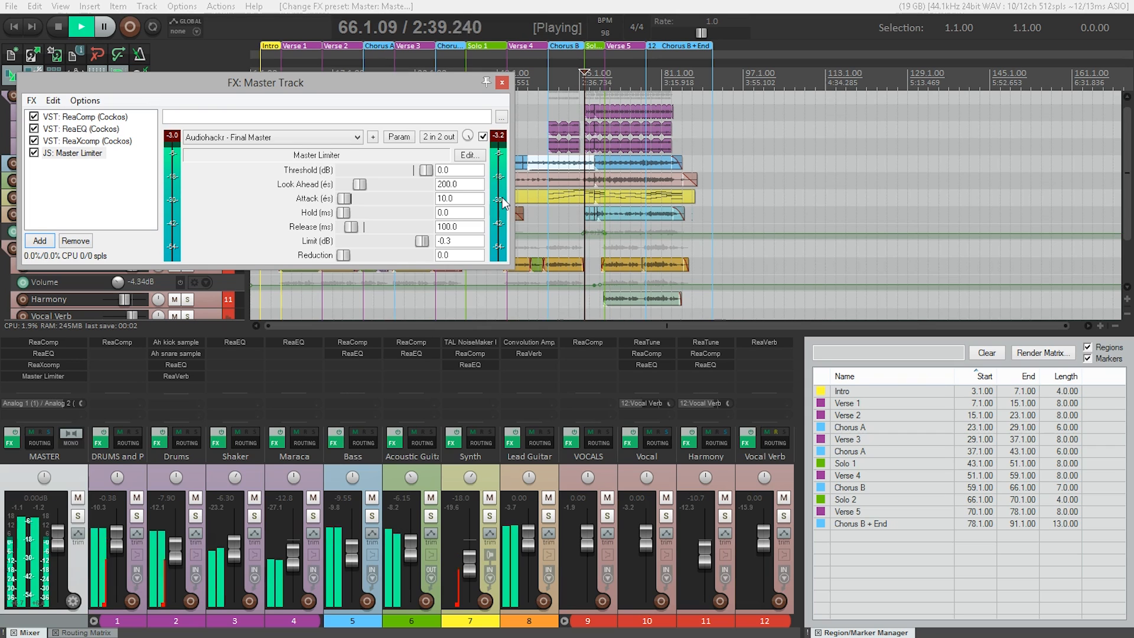
{"action": "left_click", "coordinate": [426, 171]}
{"action": "left_click_drag", "start_coordinate": [430, 175], "coordinate": [402, 173]}
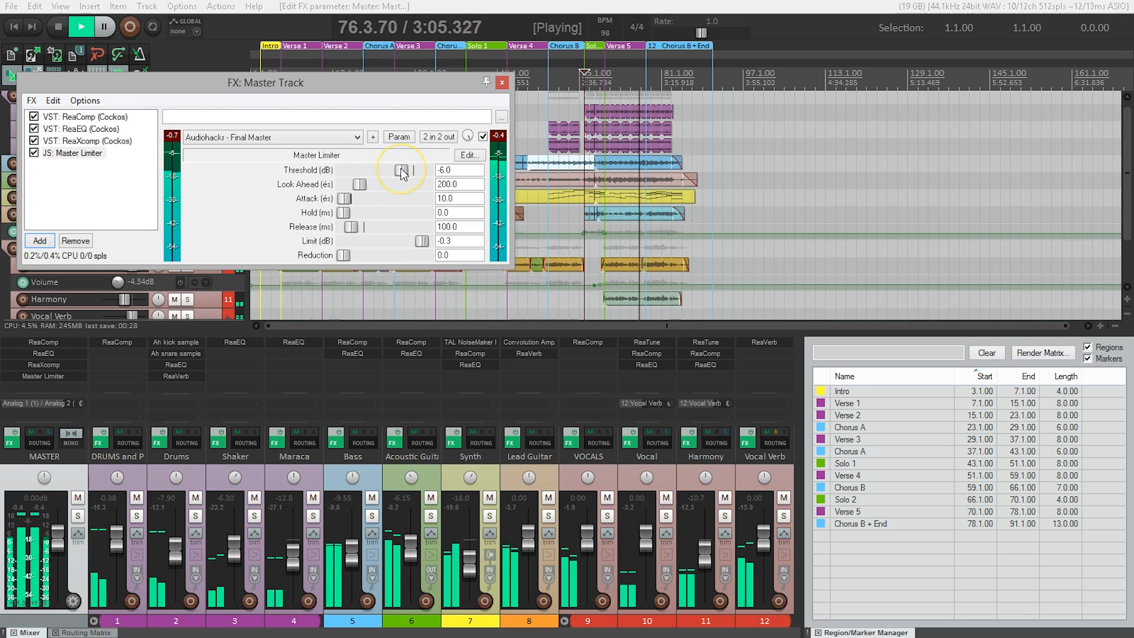
{"action": "key", "text": "space"}
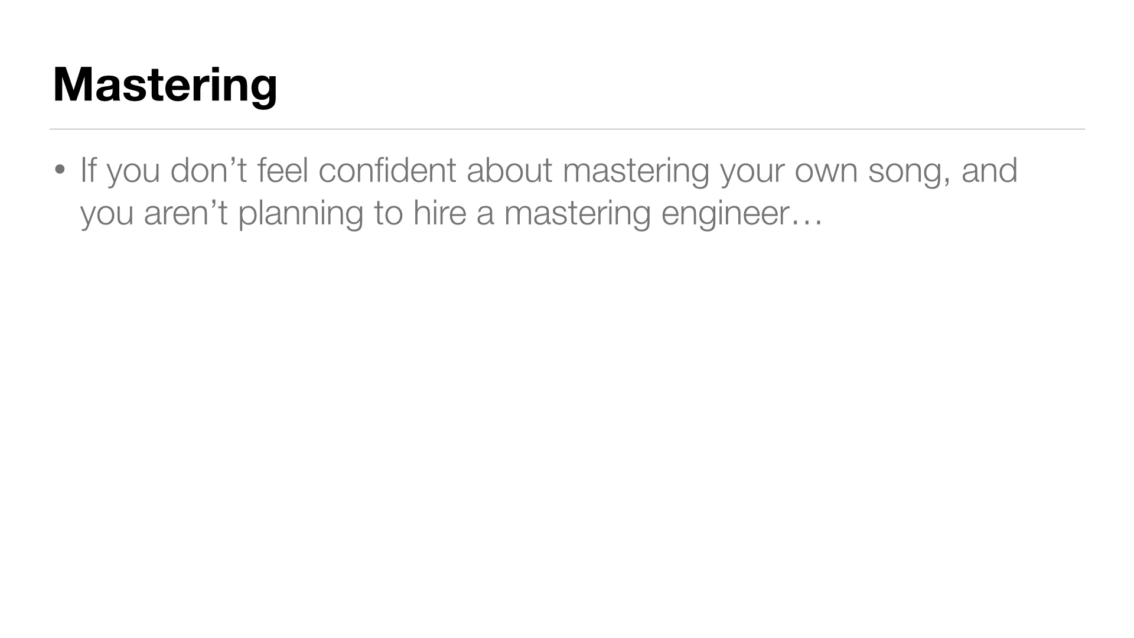
{"action": "key", "text": "Right"}
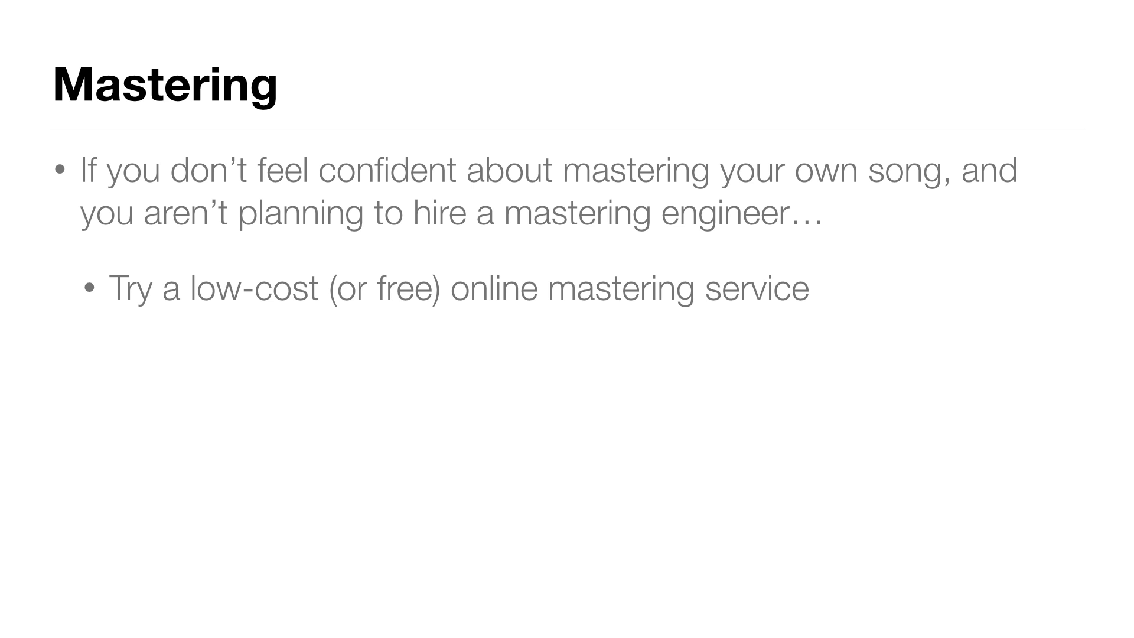
{"action": "key", "text": "Right"}
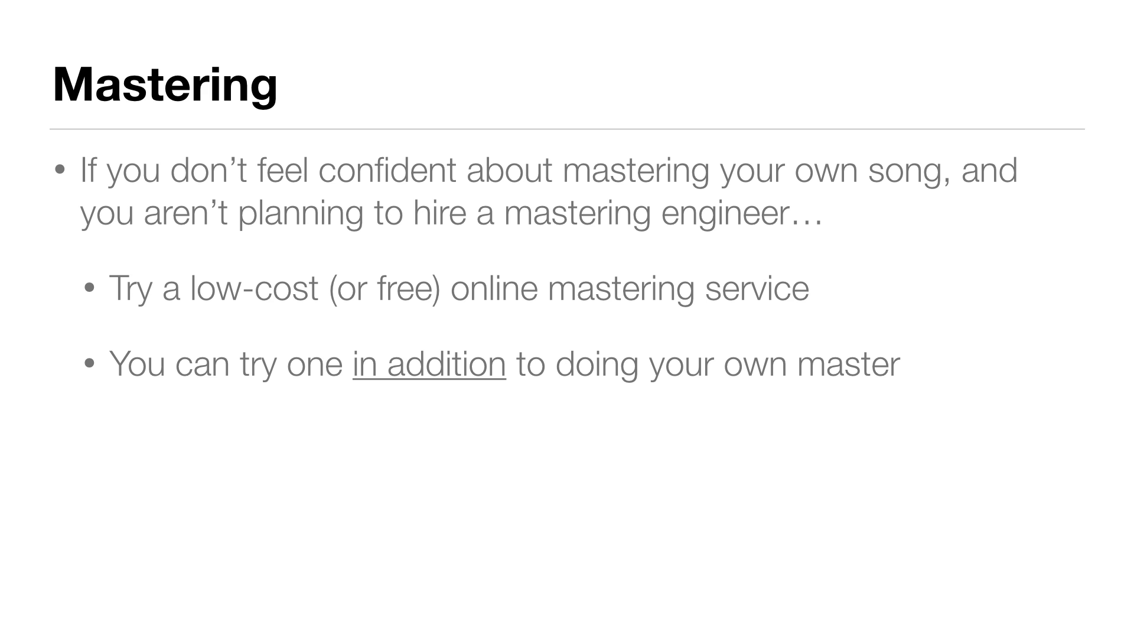
{"action": "key", "text": "Right"}
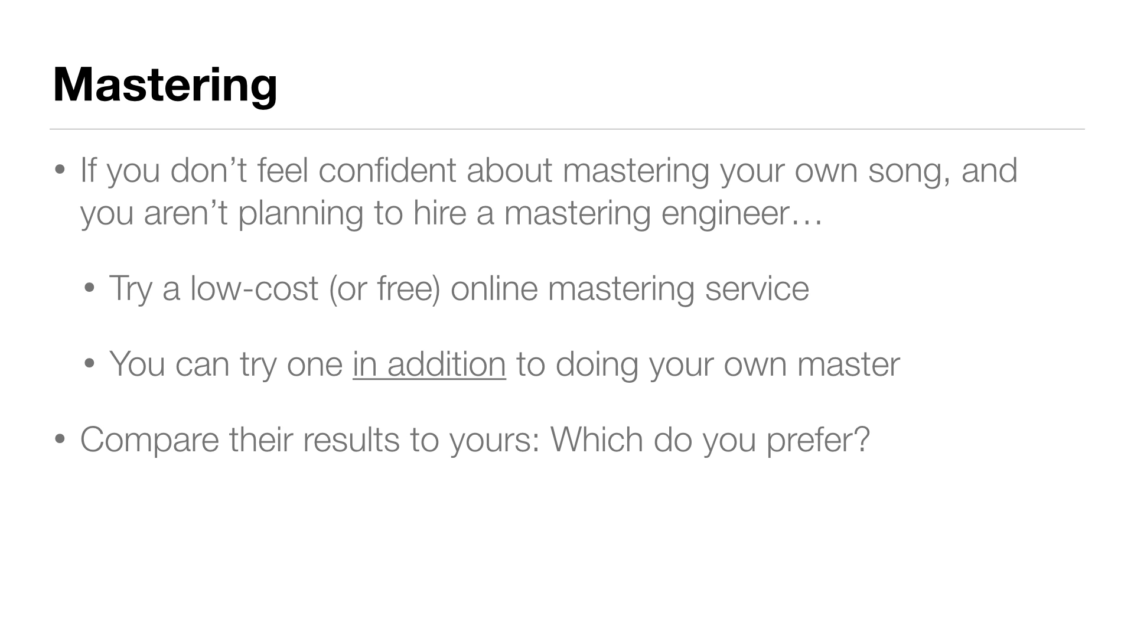
{"action": "key", "text": "Right"}
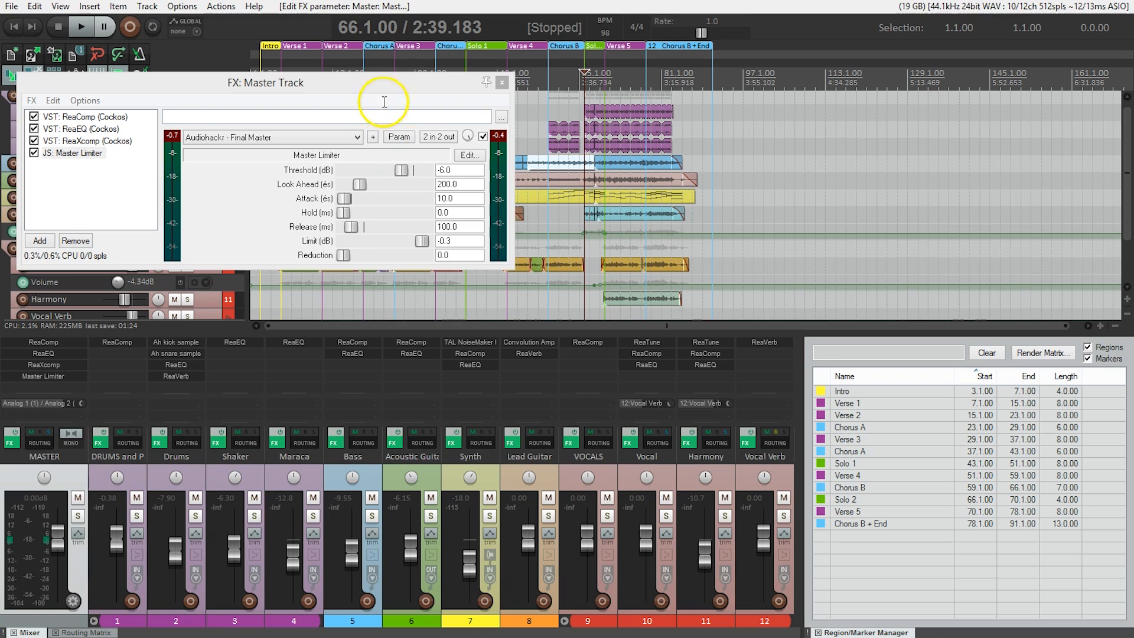
Close the master effects window and play the mix with all master effects disabled and enabled for comparison, leaving them enabled
{"action": "left_click", "coordinate": [502, 83]}
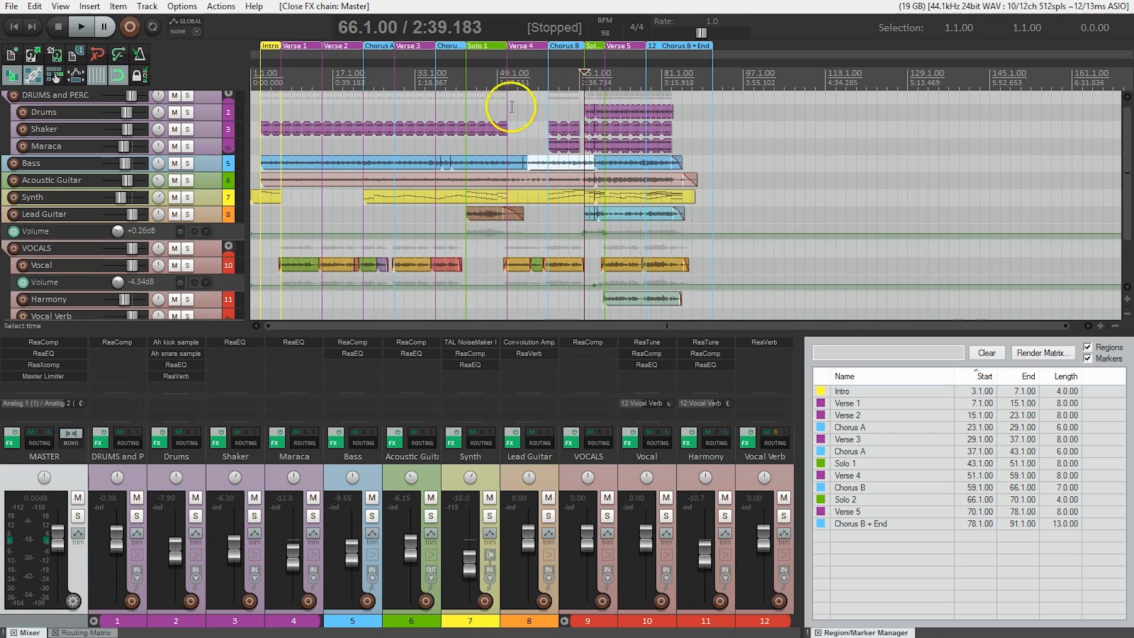
{"action": "left_click", "coordinate": [11, 439]}
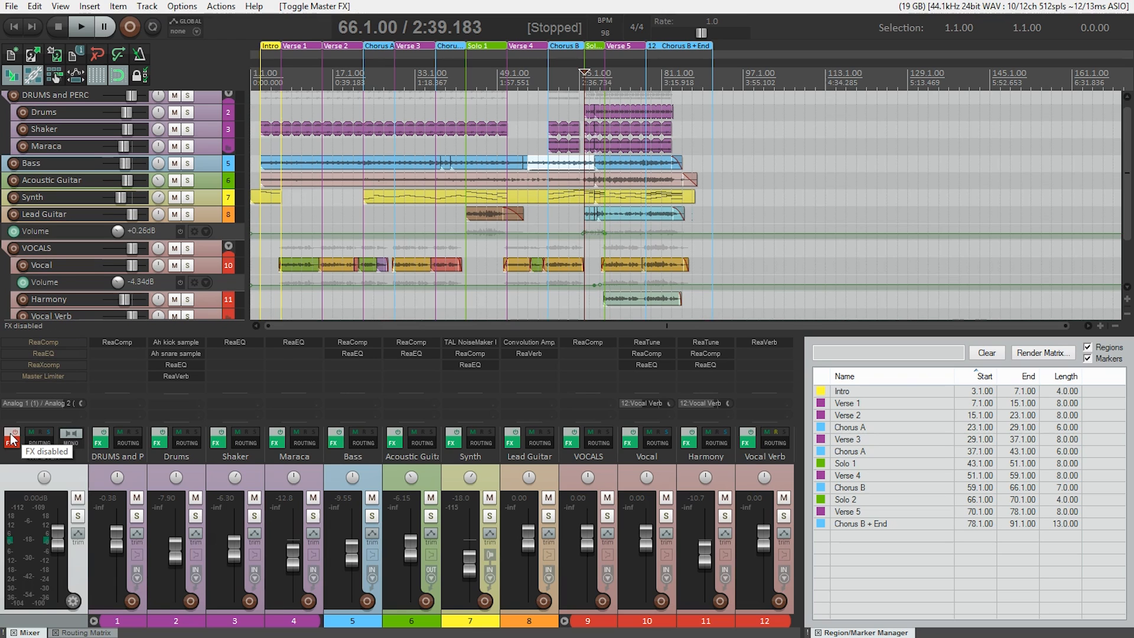
{"action": "key", "text": "space"}
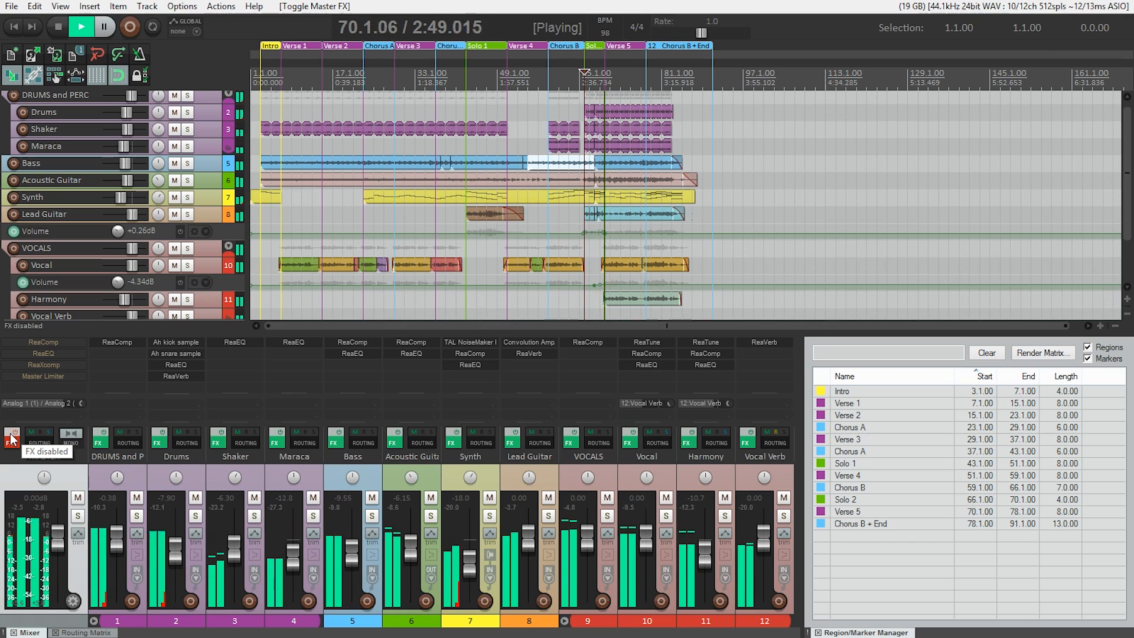
{"action": "left_click", "coordinate": [11, 437]}
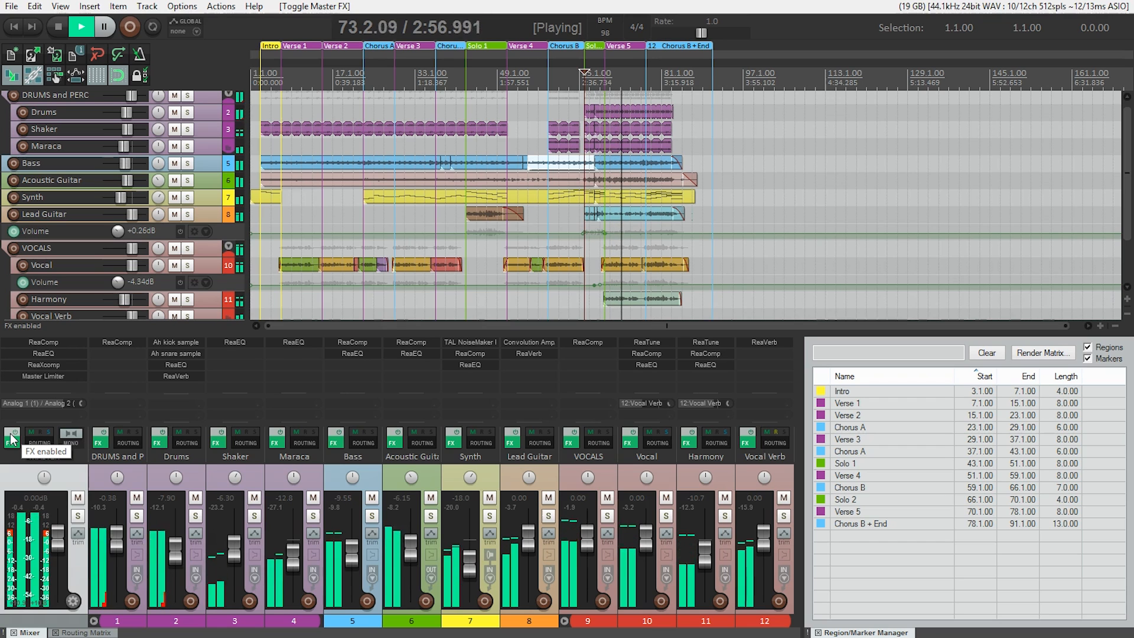
{"action": "left_click", "coordinate": [10, 437]}
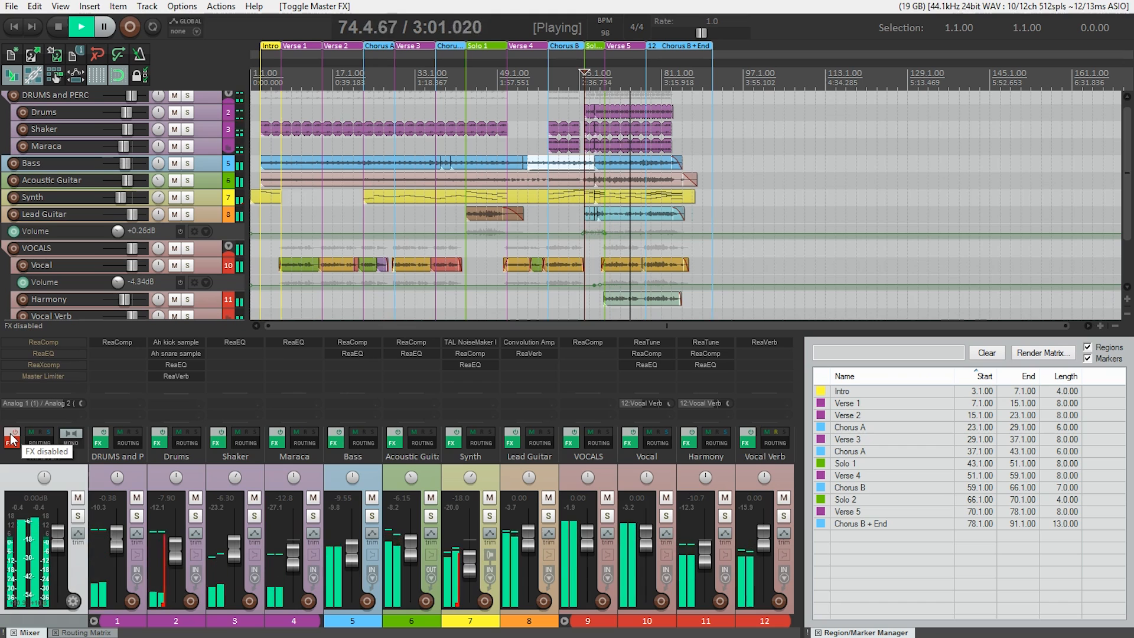
{"action": "left_click", "coordinate": [11, 438]}
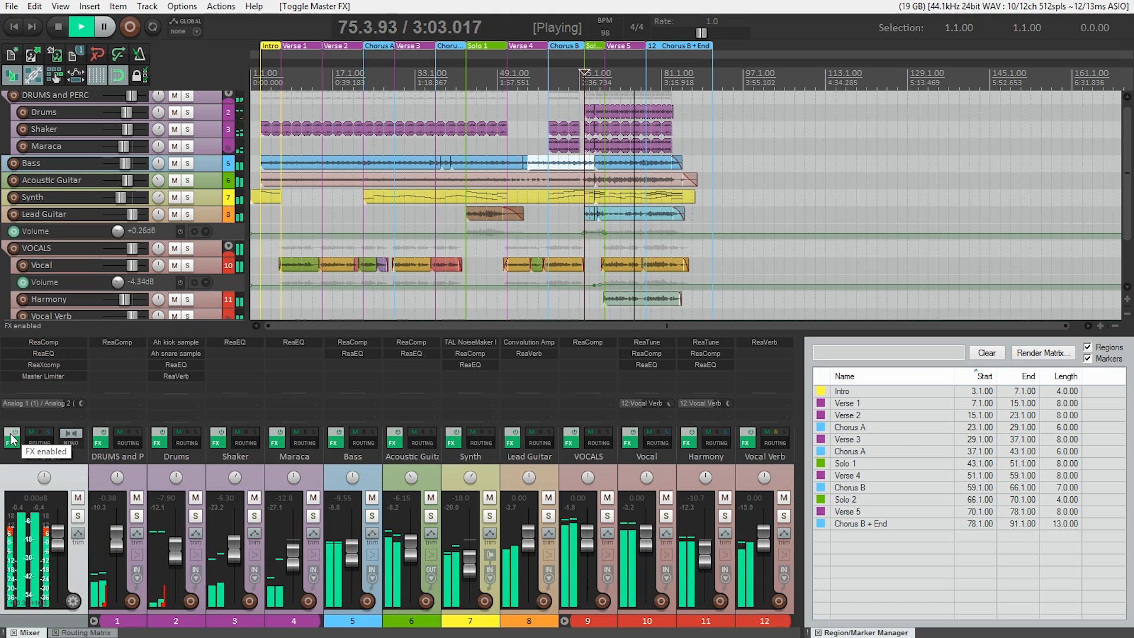
{"action": "key", "text": "space"}
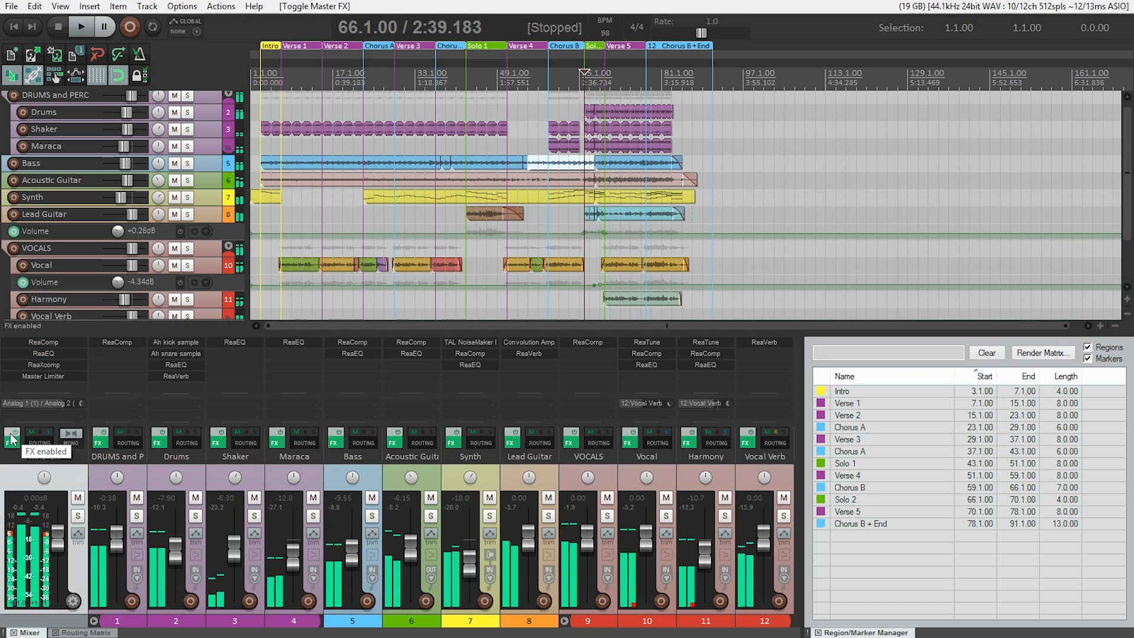